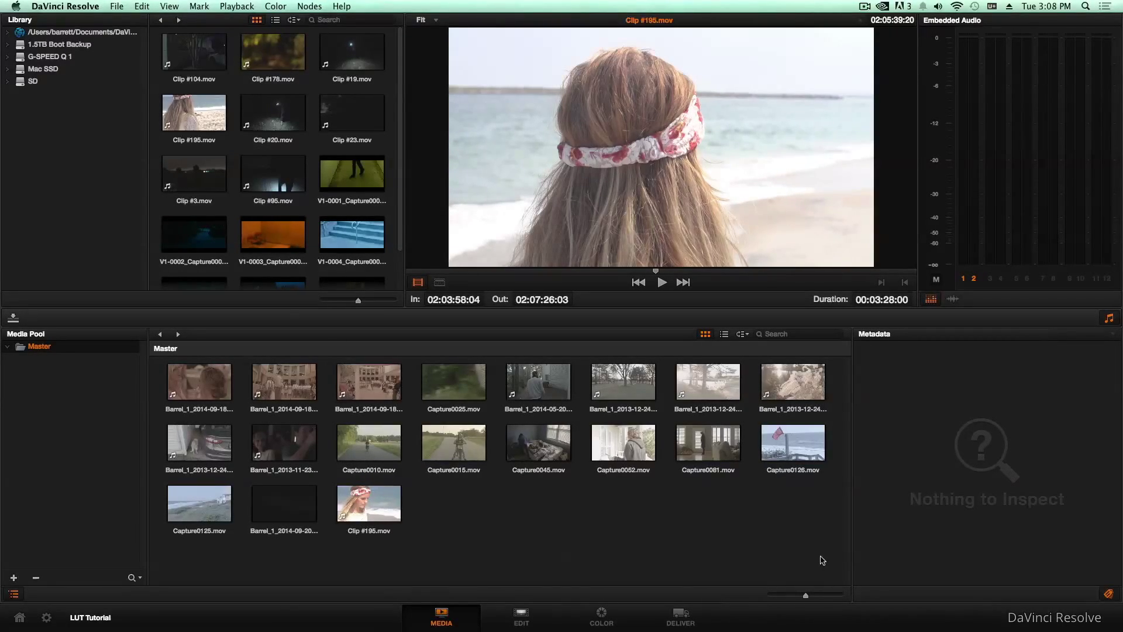
Set the levels of all clips in the Master bin to Data Levels 0 - 1023 in their clip attributes
{"action": "left_click_drag", "start_coordinate": [820, 556], "coordinate": [205, 378]}
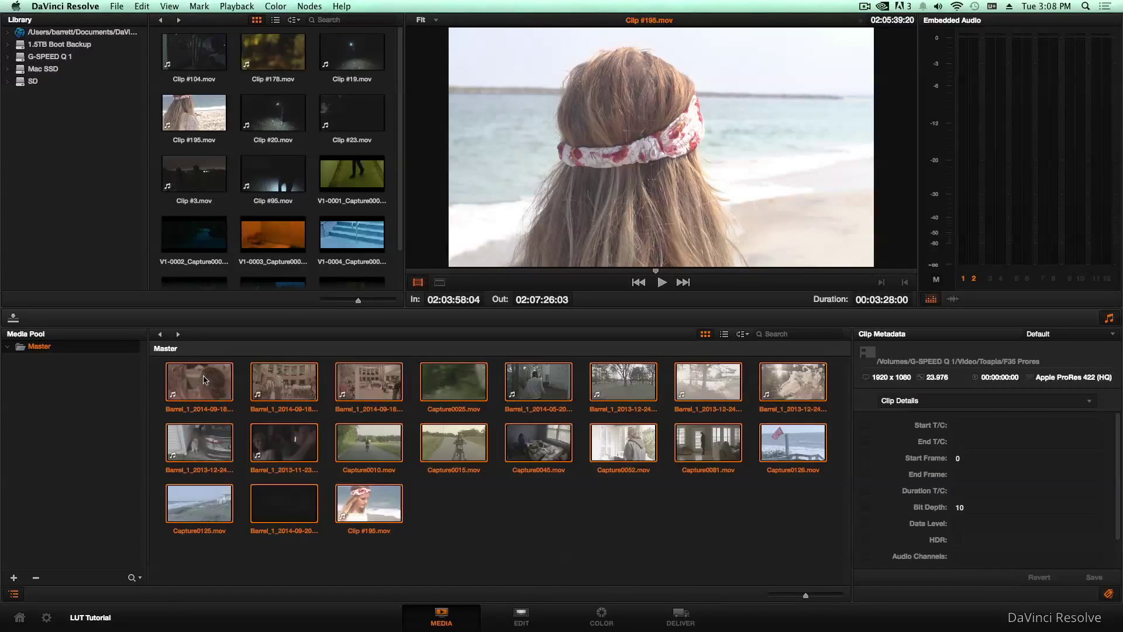
{"action": "right_click", "coordinate": [205, 376]}
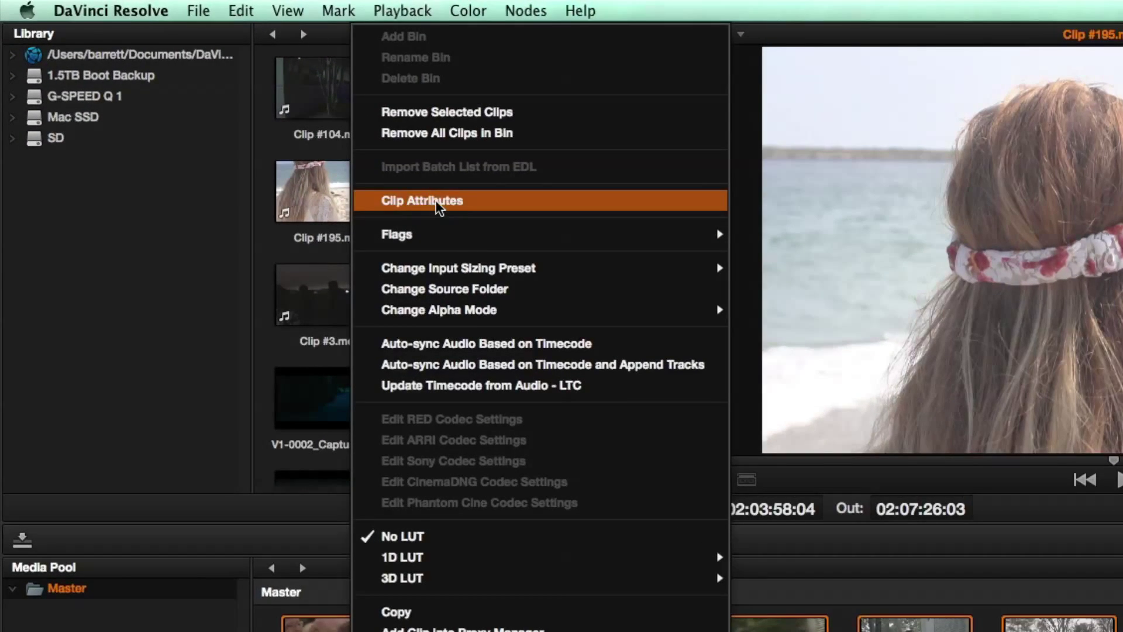
{"action": "left_click", "coordinate": [438, 204]}
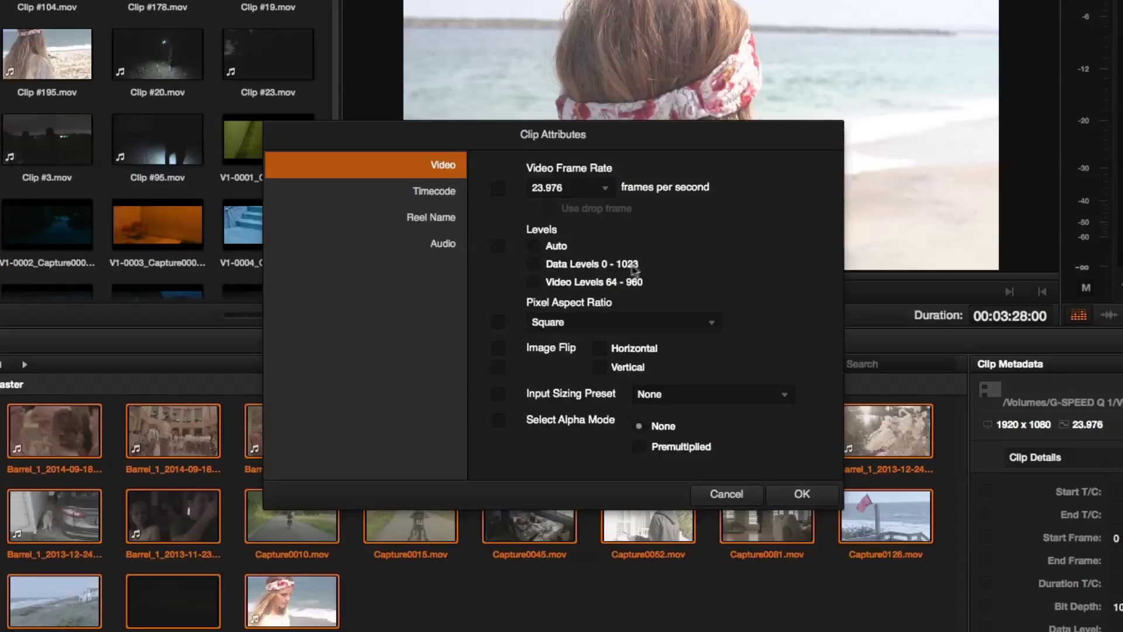
{"action": "left_click", "coordinate": [534, 264]}
{"action": "left_click", "coordinate": [533, 282]}
{"action": "left_click", "coordinate": [551, 266]}
{"action": "left_click", "coordinate": [801, 494]}
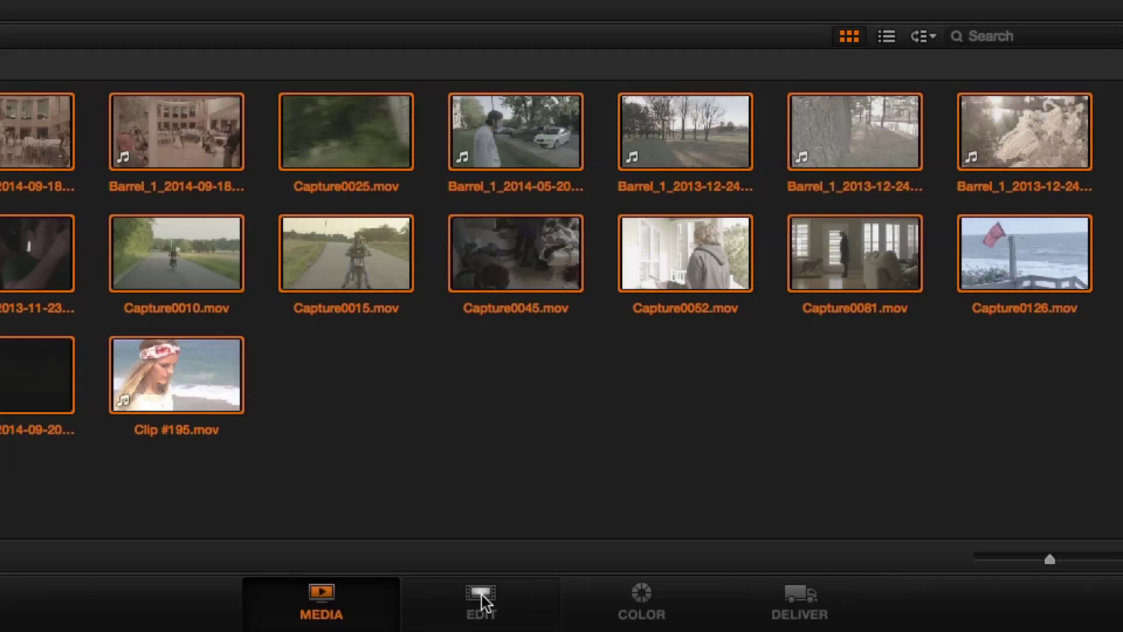
On the Edit page, create a non-empty timeline named Timeline 1 that contains all the media pool clips
{"action": "left_click", "coordinate": [481, 596]}
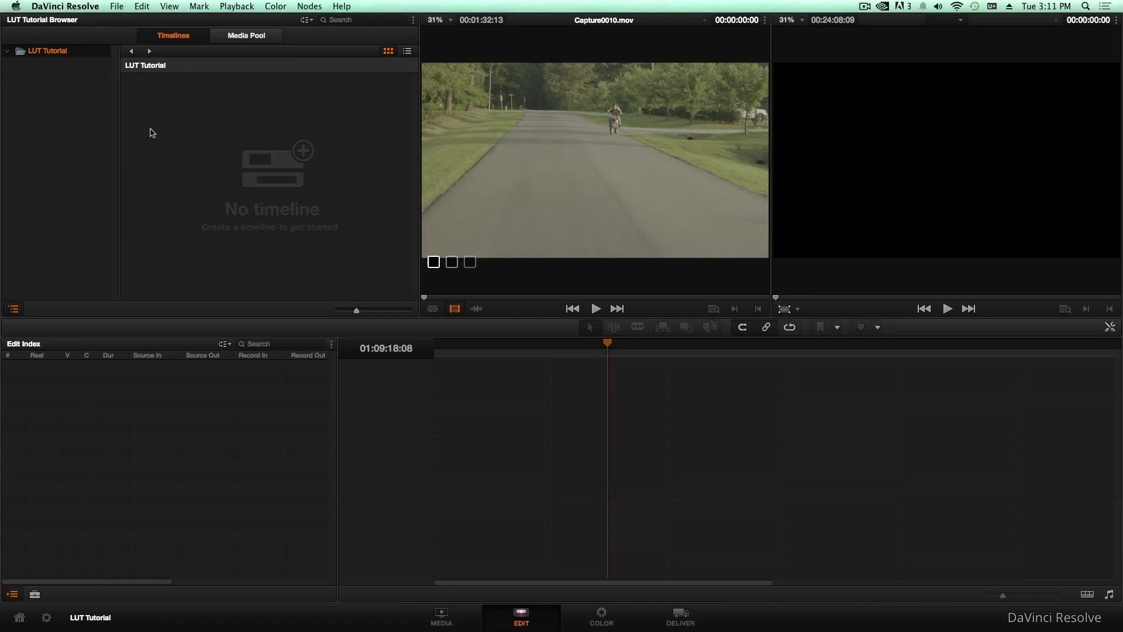
{"action": "right_click", "coordinate": [178, 122]}
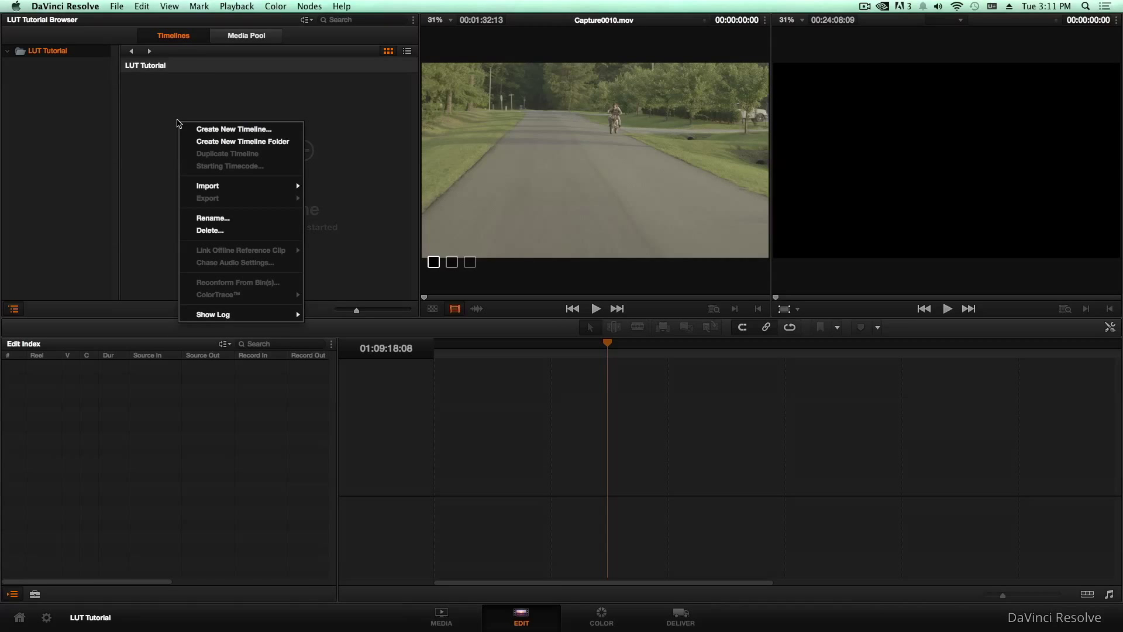
{"action": "left_click", "coordinate": [171, 99]}
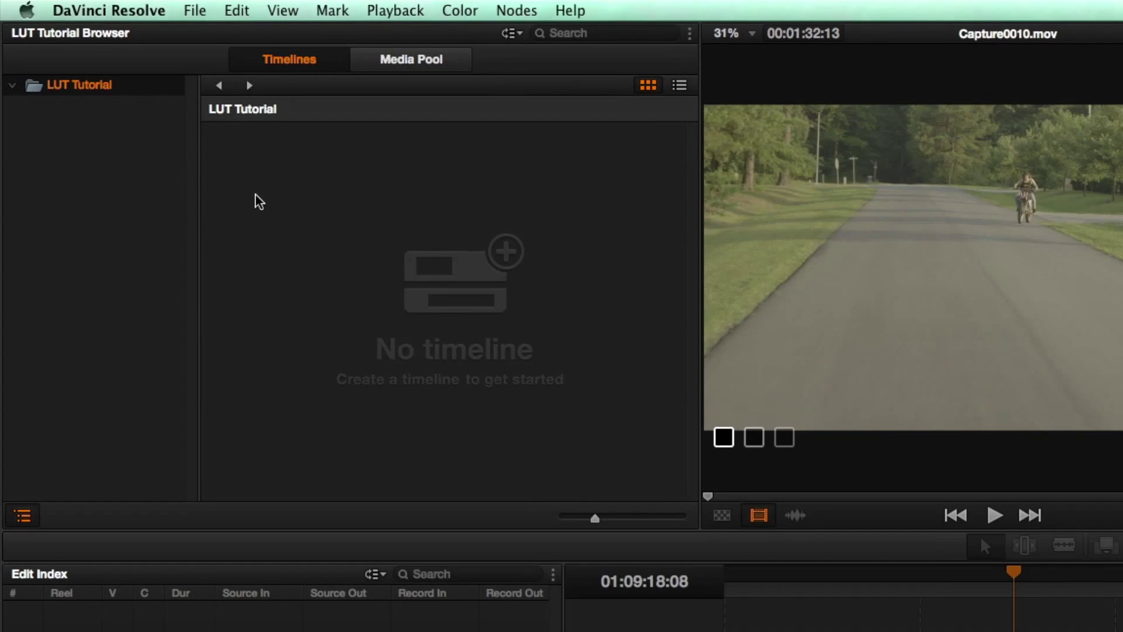
{"action": "right_click", "coordinate": [163, 128]}
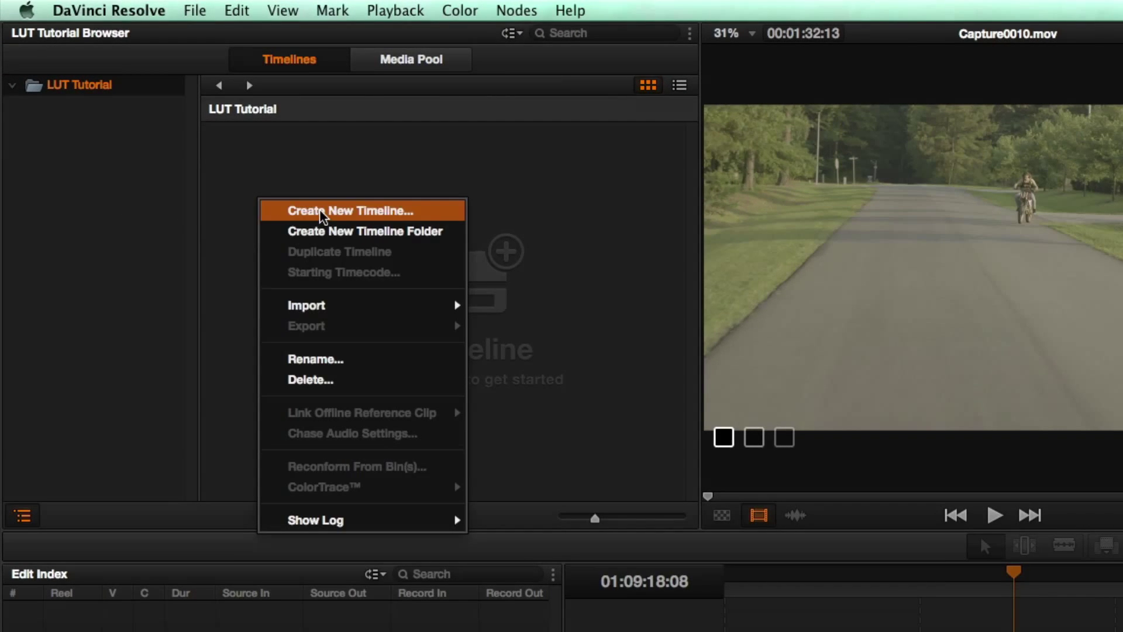
{"action": "left_click", "coordinate": [321, 217]}
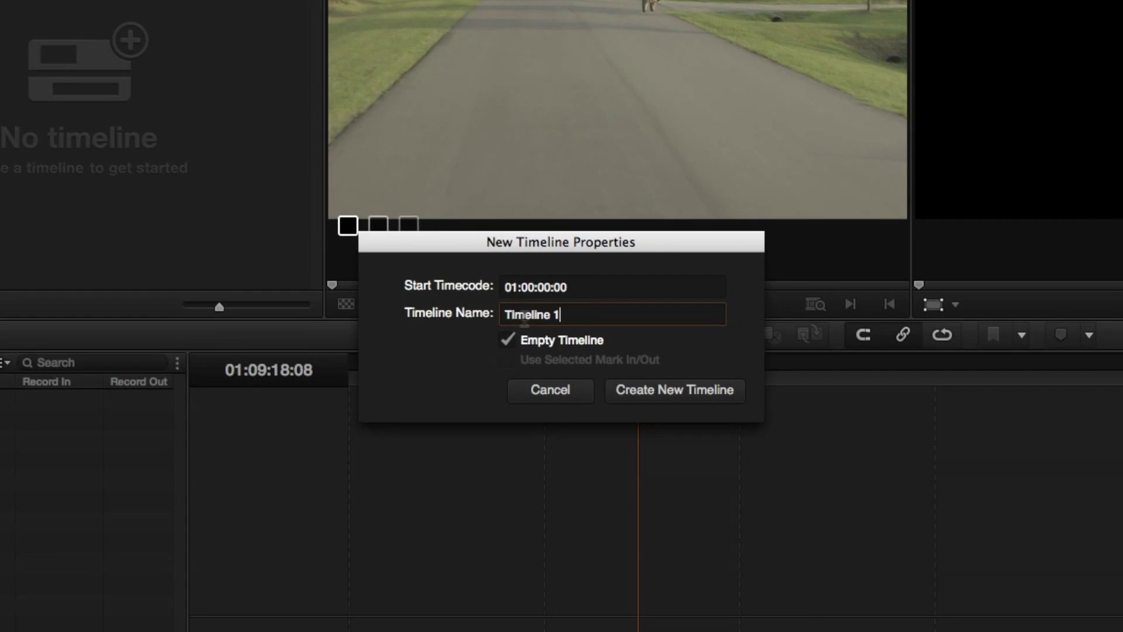
{"action": "left_click", "coordinate": [508, 342]}
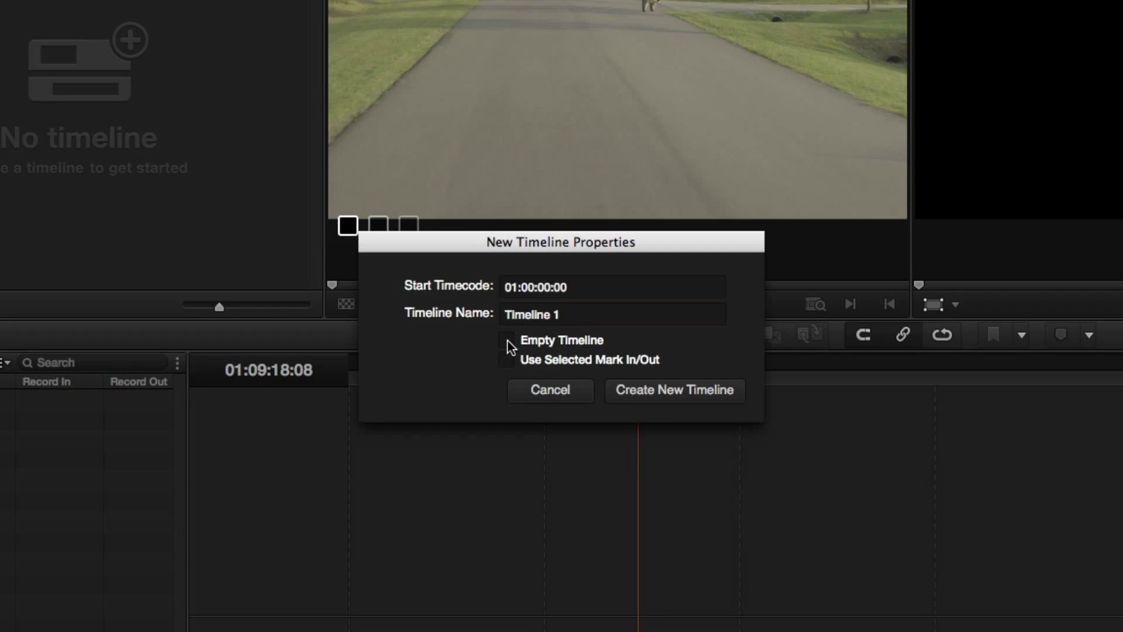
{"action": "left_click", "coordinate": [673, 390]}
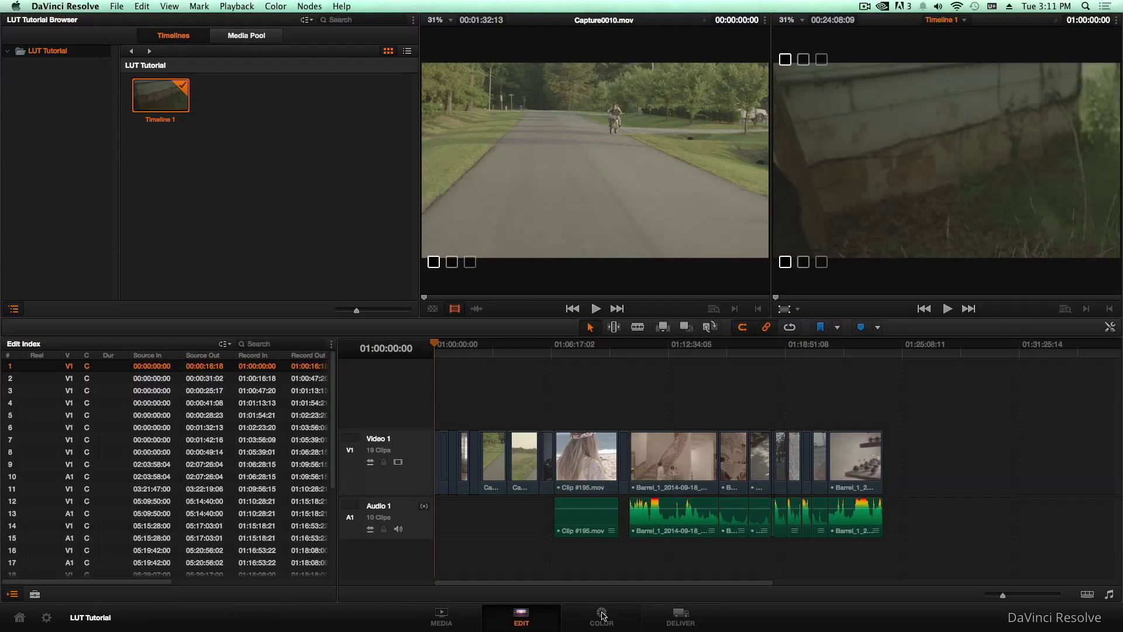
On the Color page, preview a few clips, then select clip 10 with the sun over the marsh and scrub to 01:10:05:22
{"action": "left_click", "coordinate": [602, 615]}
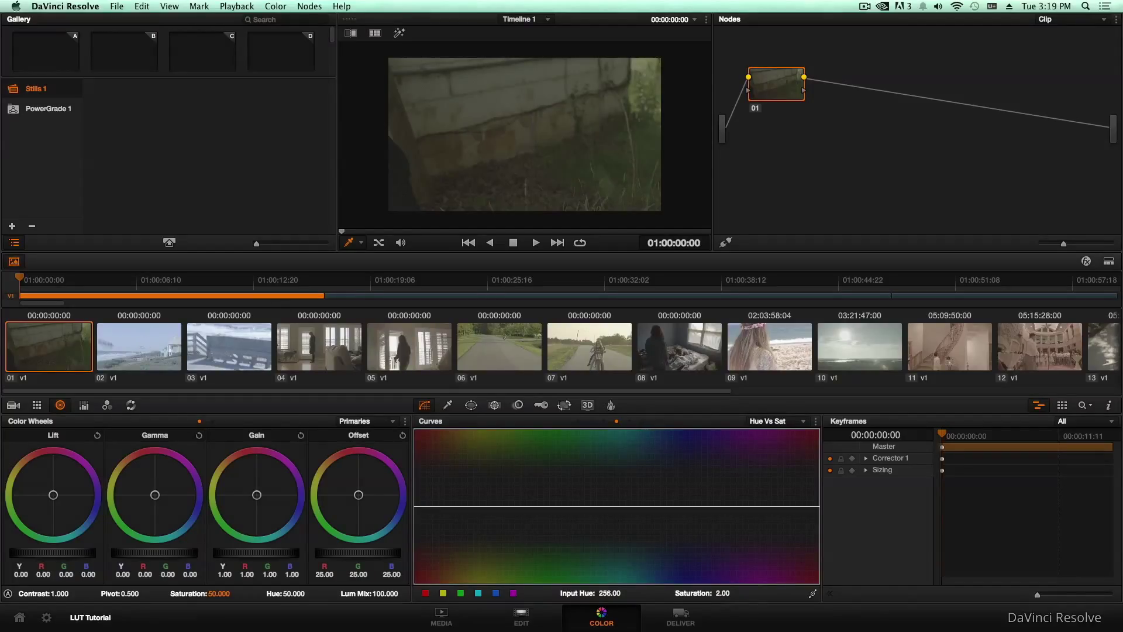
{"action": "left_click", "coordinate": [486, 347]}
{"action": "left_click", "coordinate": [599, 347]}
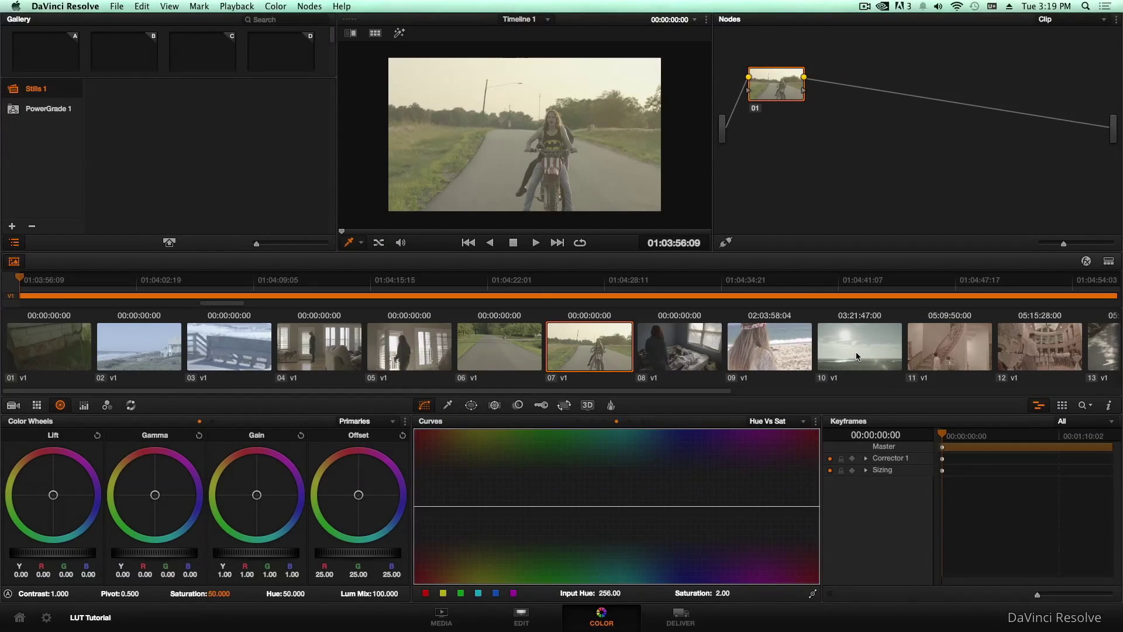
{"action": "left_click", "coordinate": [852, 346]}
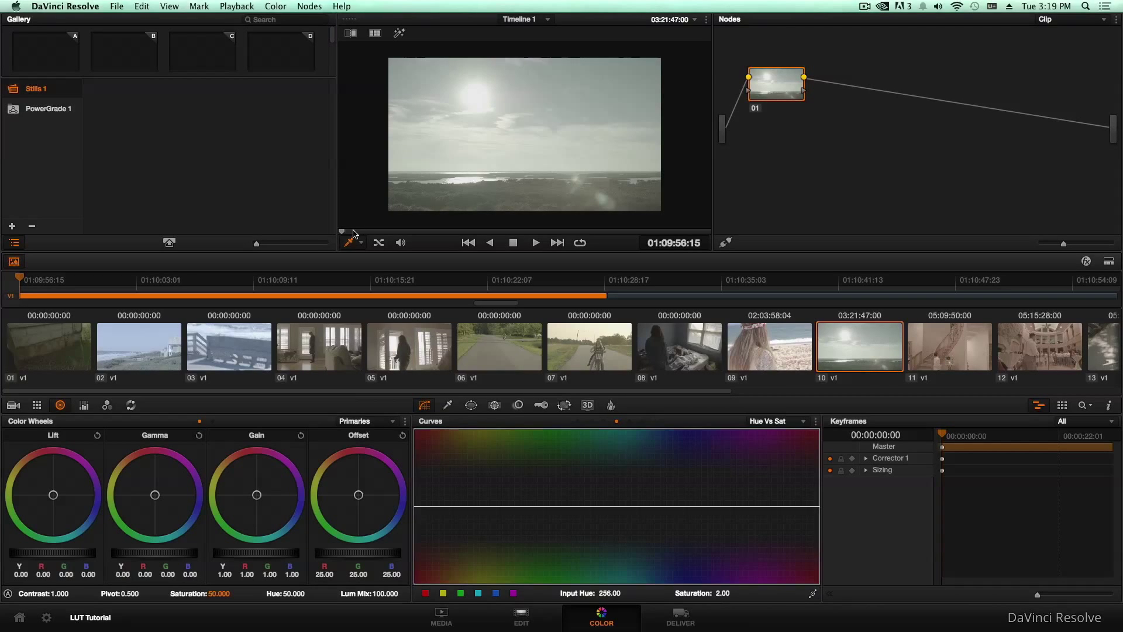
{"action": "left_click_drag", "start_coordinate": [343, 231], "coordinate": [399, 231]}
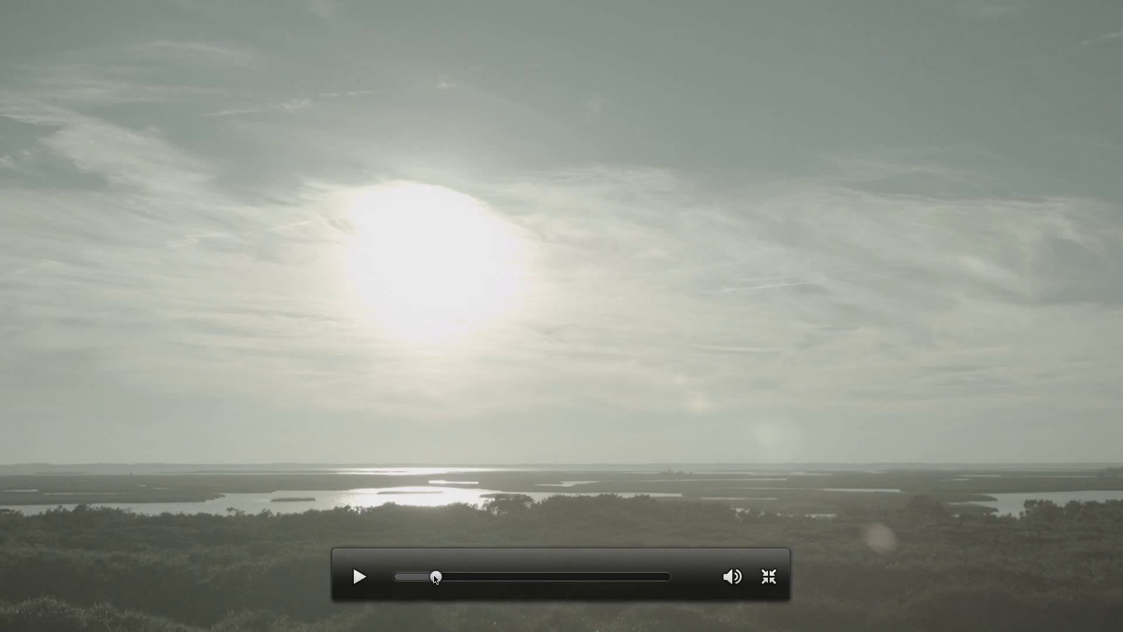
{"action": "left_click_drag", "start_coordinate": [435, 578], "coordinate": [471, 577]}
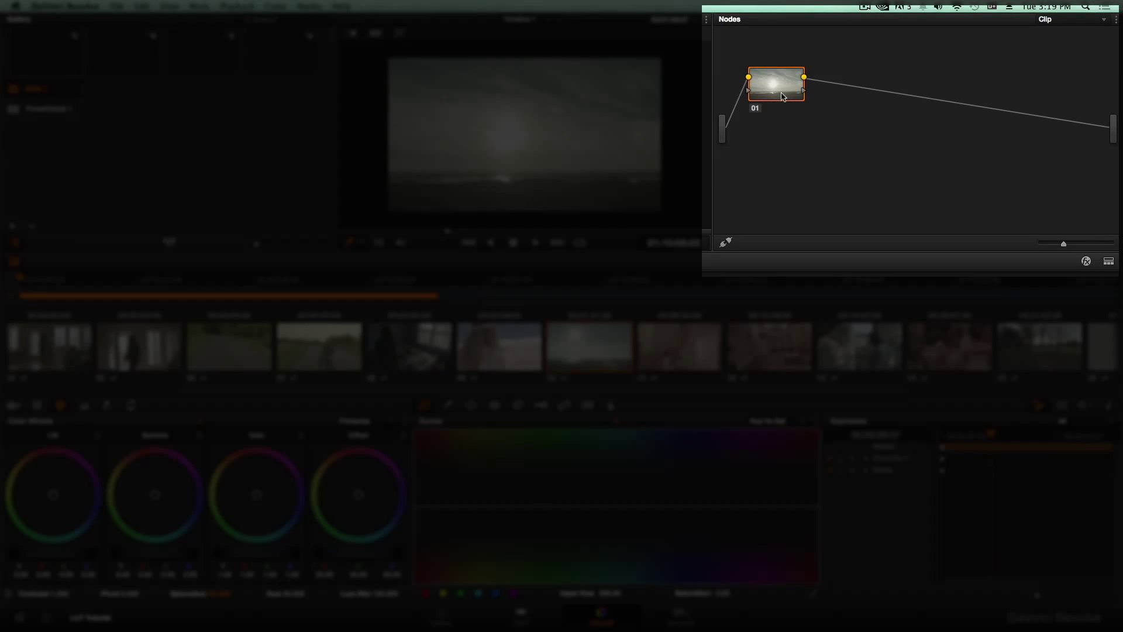
Warm node 01 with the color wheels: gain about 1.31 red, 0.93 green, 0.79 blue, lift blue about -0.10, gamma red about -0.03
{"action": "left_click_drag", "start_coordinate": [781, 87], "coordinate": [852, 77]}
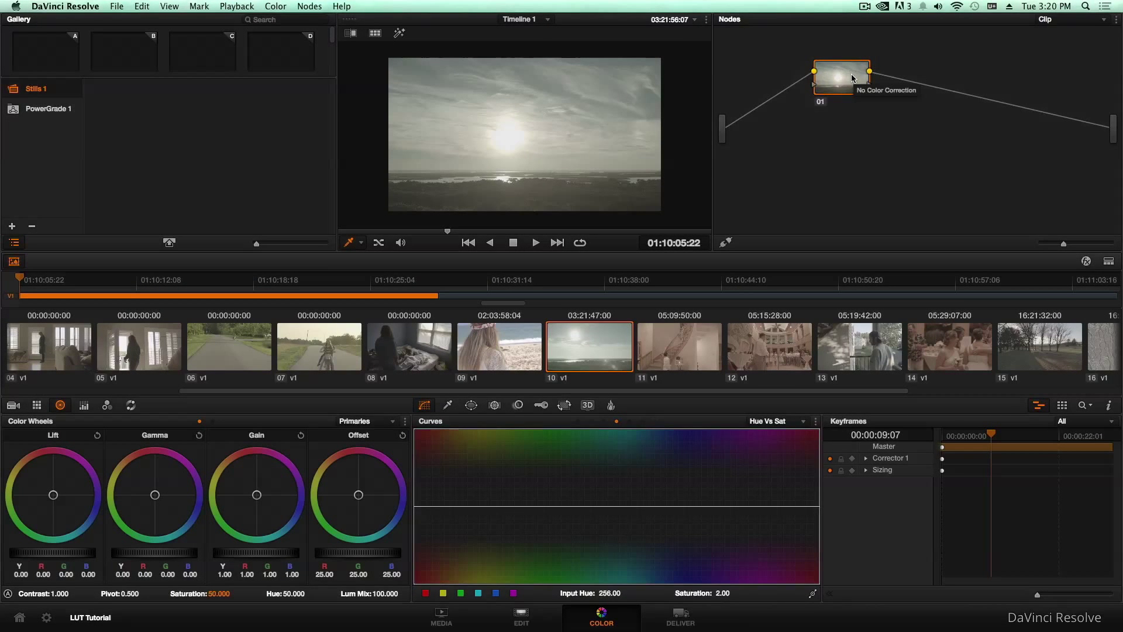
{"action": "left_click_drag", "start_coordinate": [850, 75], "coordinate": [856, 119]}
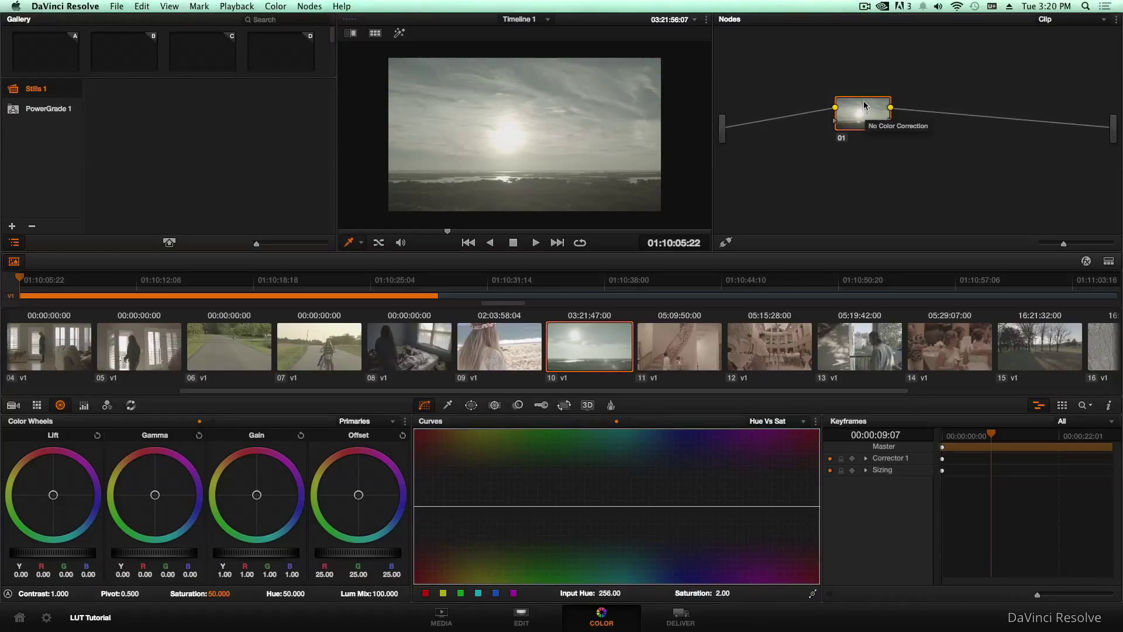
{"action": "left_click_drag", "start_coordinate": [255, 516], "coordinate": [210, 452]}
{"action": "left_click_drag", "start_coordinate": [165, 492], "coordinate": [170, 531]}
{"action": "left_click_drag", "start_coordinate": [70, 491], "coordinate": [35, 508]}
Shape node 01's Hue Vs Sat curve by lowering saturation in the blues and raising the warm hues to about 1.58
{"action": "left_click_drag", "start_coordinate": [647, 506], "coordinate": [639, 547]}
{"action": "left_click_drag", "start_coordinate": [497, 545], "coordinate": [460, 462]}
{"action": "left_click_drag", "start_coordinate": [846, 112], "coordinate": [784, 76]}
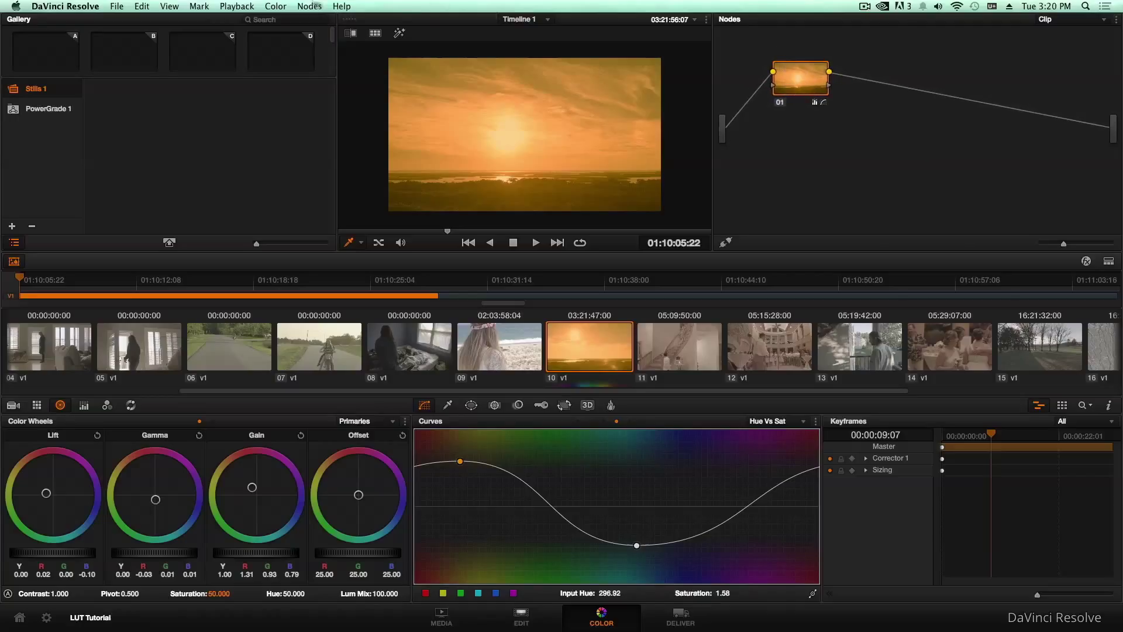
Add a serial node after node 01 and space the two nodes apart in the node graph
{"action": "left_click", "coordinate": [310, 6]}
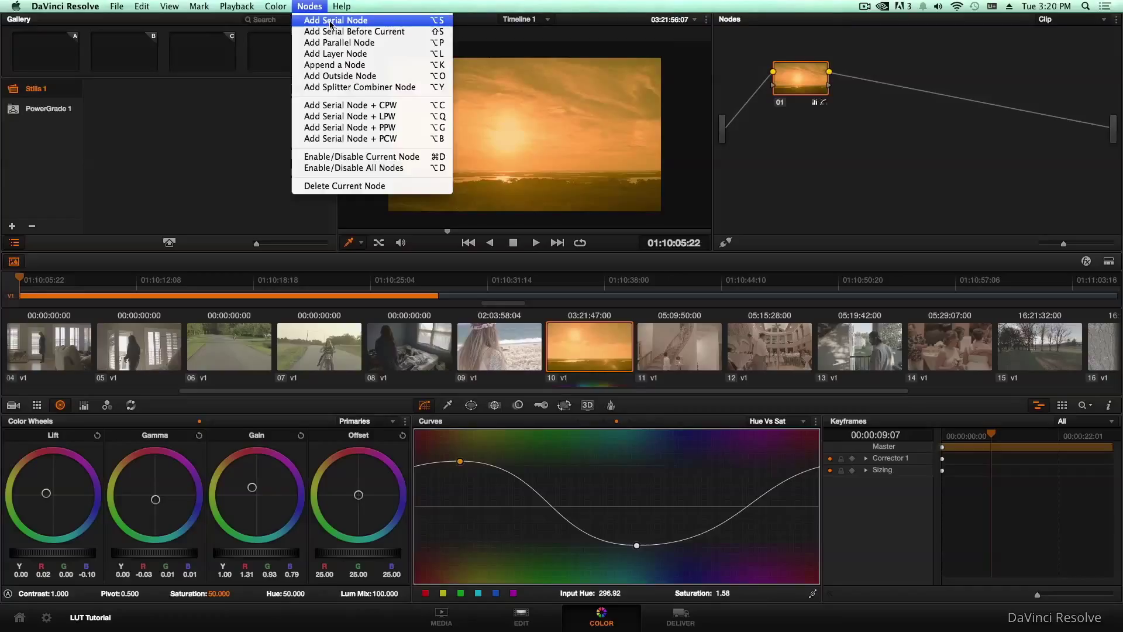
{"action": "left_click", "coordinate": [332, 23]}
{"action": "left_click_drag", "start_coordinate": [865, 81], "coordinate": [967, 82]}
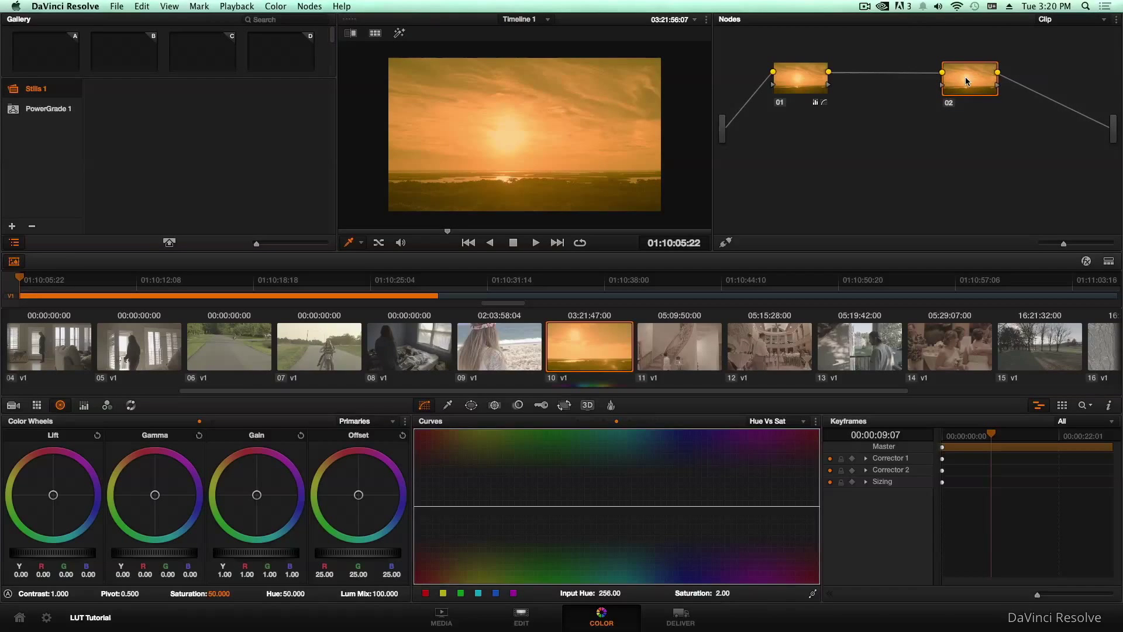
{"action": "left_click_drag", "start_coordinate": [806, 80], "coordinate": [838, 80]}
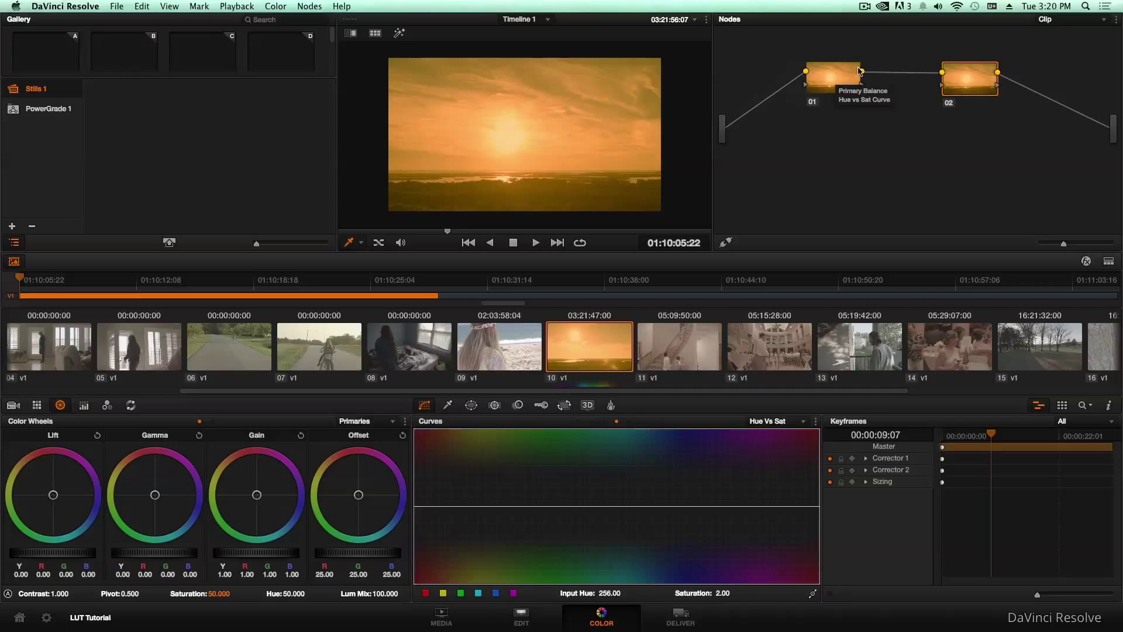
{"action": "left_click", "coordinate": [310, 6]}
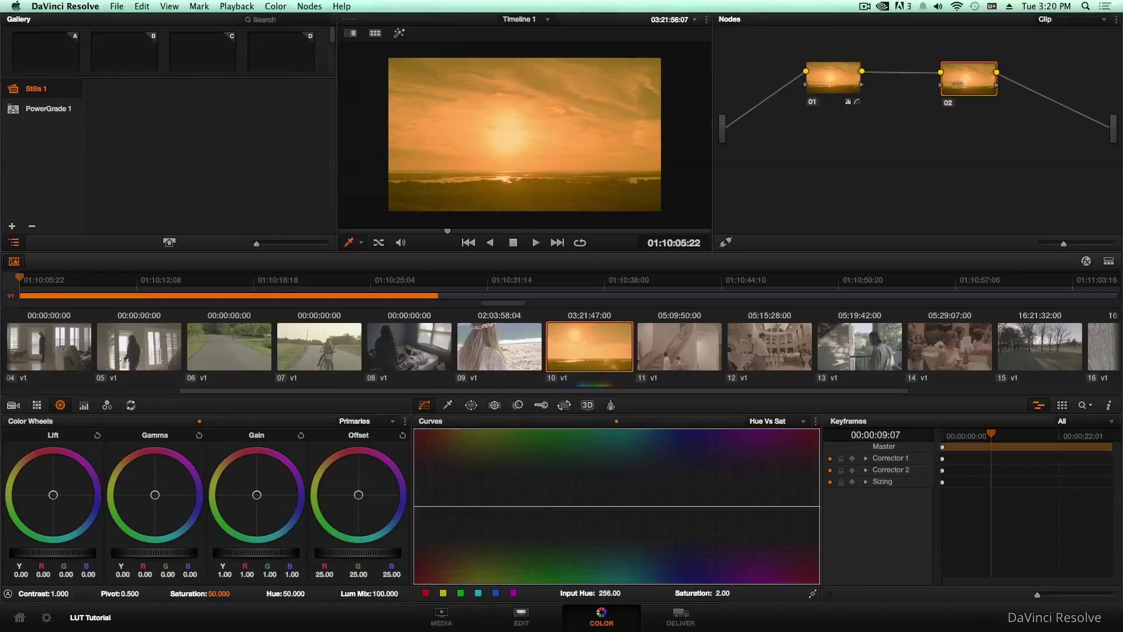
{"action": "mouse_move", "coordinate": [968, 82]}
{"action": "left_mouse_down"}
{"action": "mouse_move", "coordinate": [952, 98]}
{"action": "mouse_move", "coordinate": [963, 95]}
{"action": "left_mouse_up"}
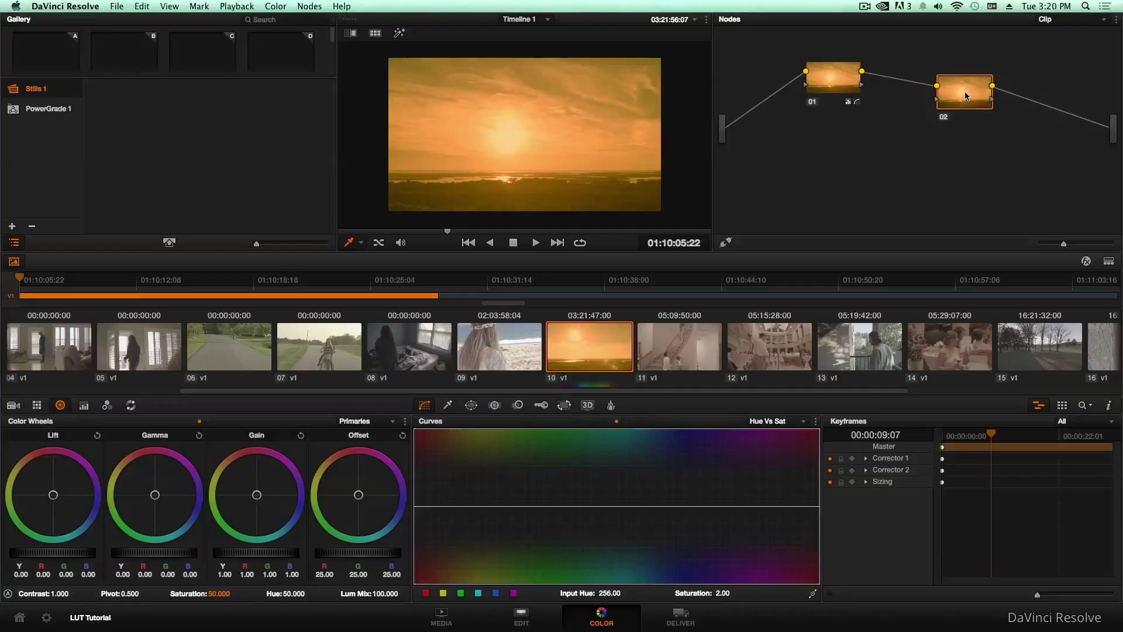
{"action": "left_click_drag", "start_coordinate": [964, 96], "coordinate": [960, 80]}
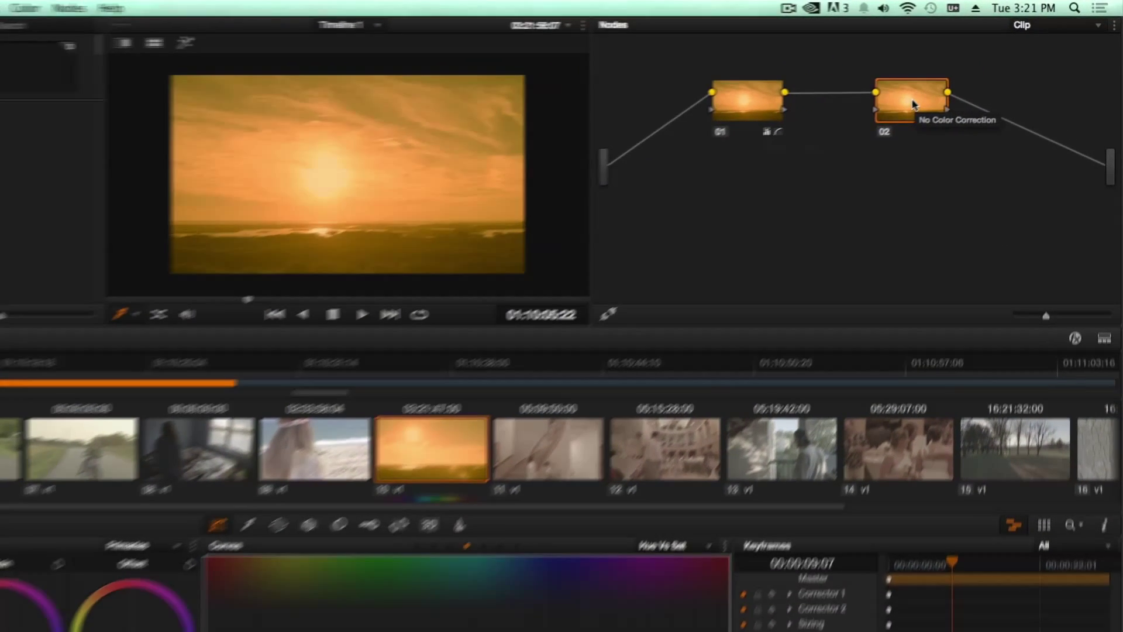
Apply the 3D LUT WarmGlow_Moonrise from the Movie_LUTs folder to node 02
{"action": "right_click", "coordinate": [961, 80]}
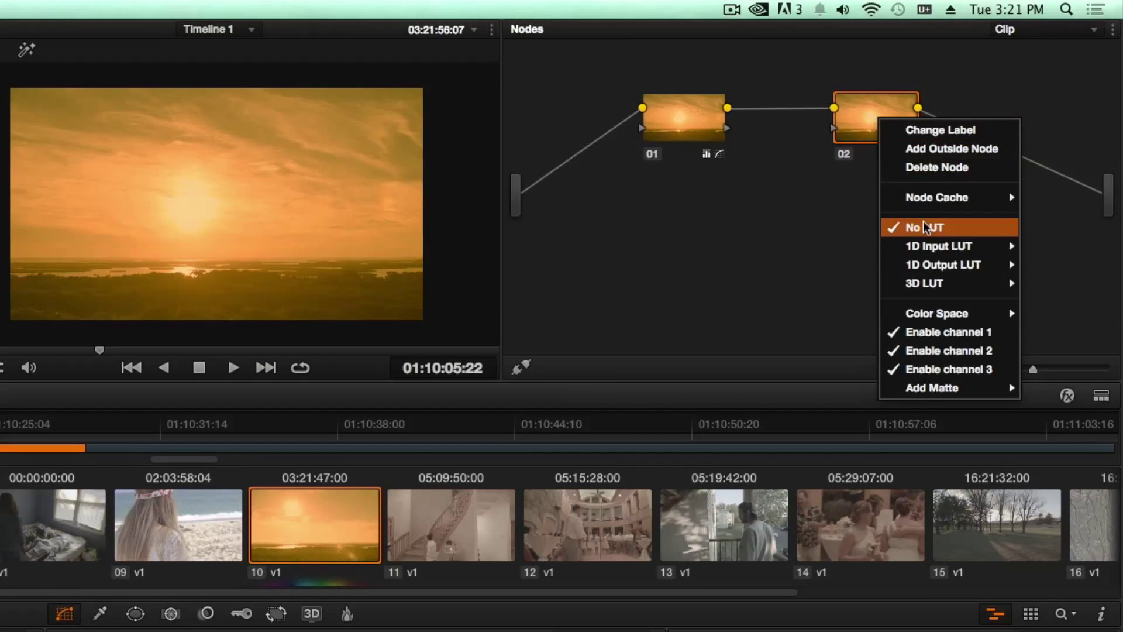
{"action": "mouse_move", "coordinate": [930, 283]}
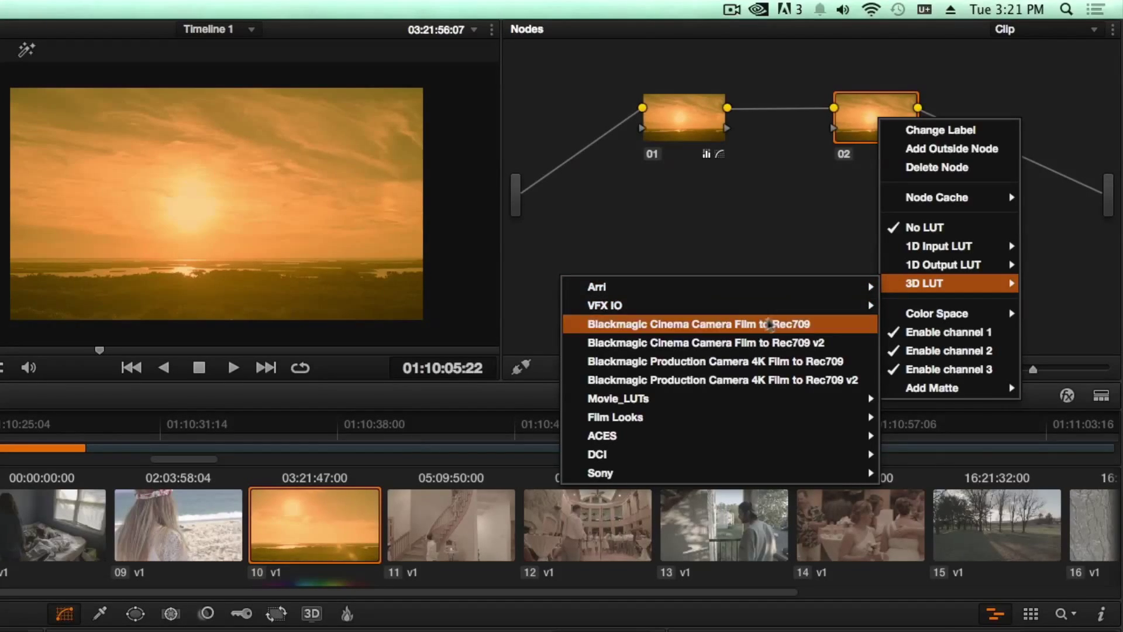
{"action": "mouse_move", "coordinate": [701, 408]}
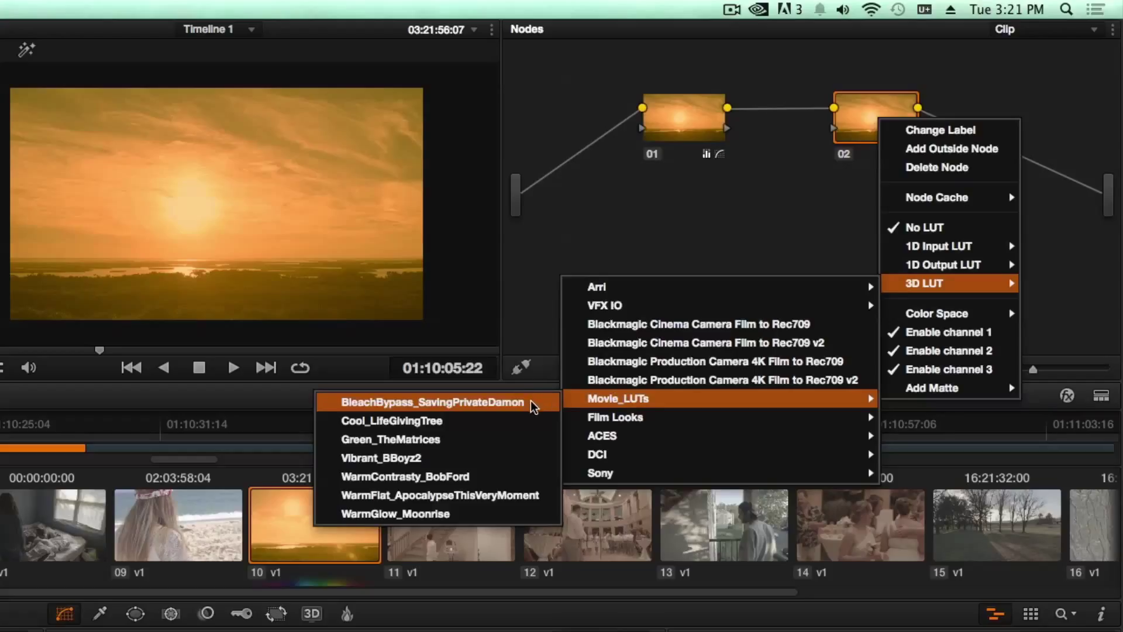
{"action": "left_click", "coordinate": [465, 515]}
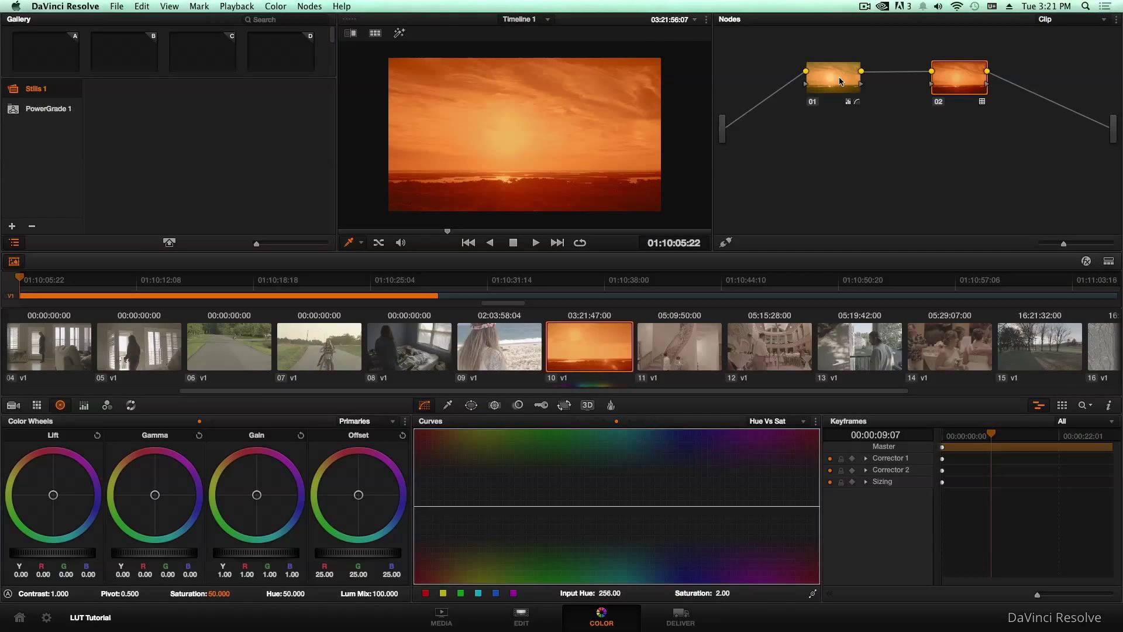
Delete the graded node 01 and move the remaining LUT node towards the middle of the graph
{"action": "left_click_drag", "start_coordinate": [839, 78], "coordinate": [830, 78]}
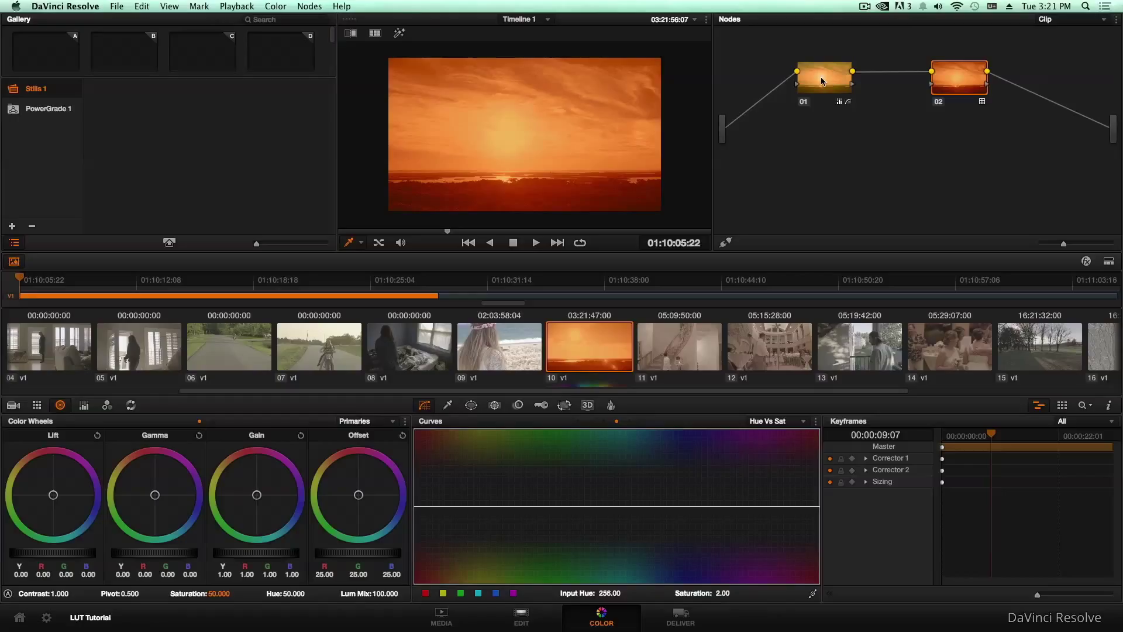
{"action": "left_click", "coordinate": [822, 75]}
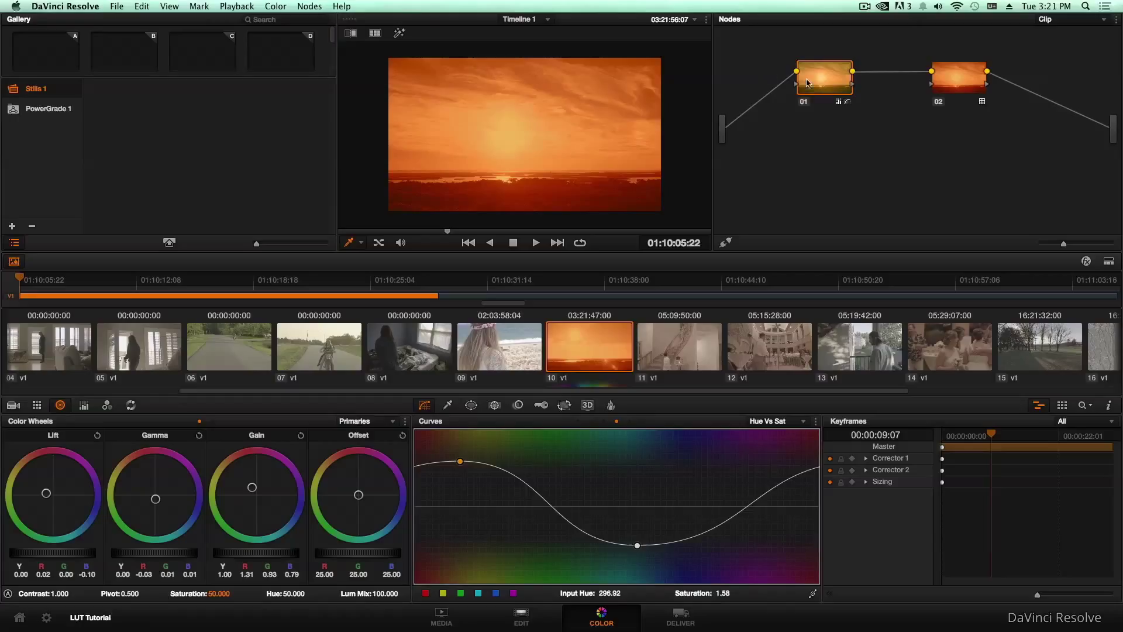
{"action": "key", "text": "Delete"}
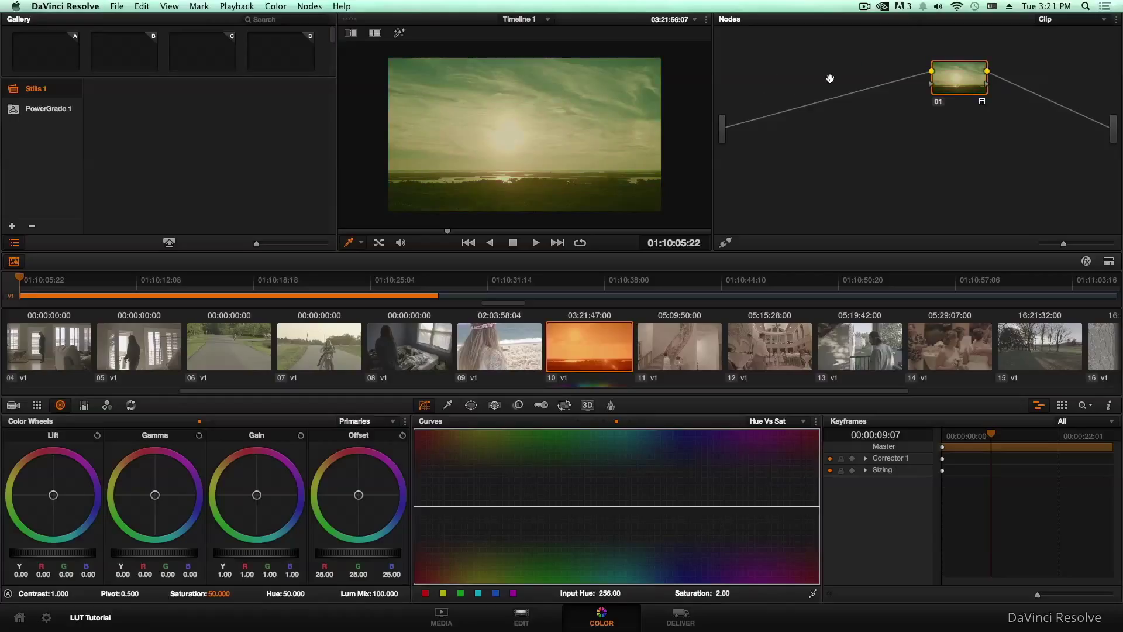
{"action": "left_click_drag", "start_coordinate": [943, 78], "coordinate": [898, 75]}
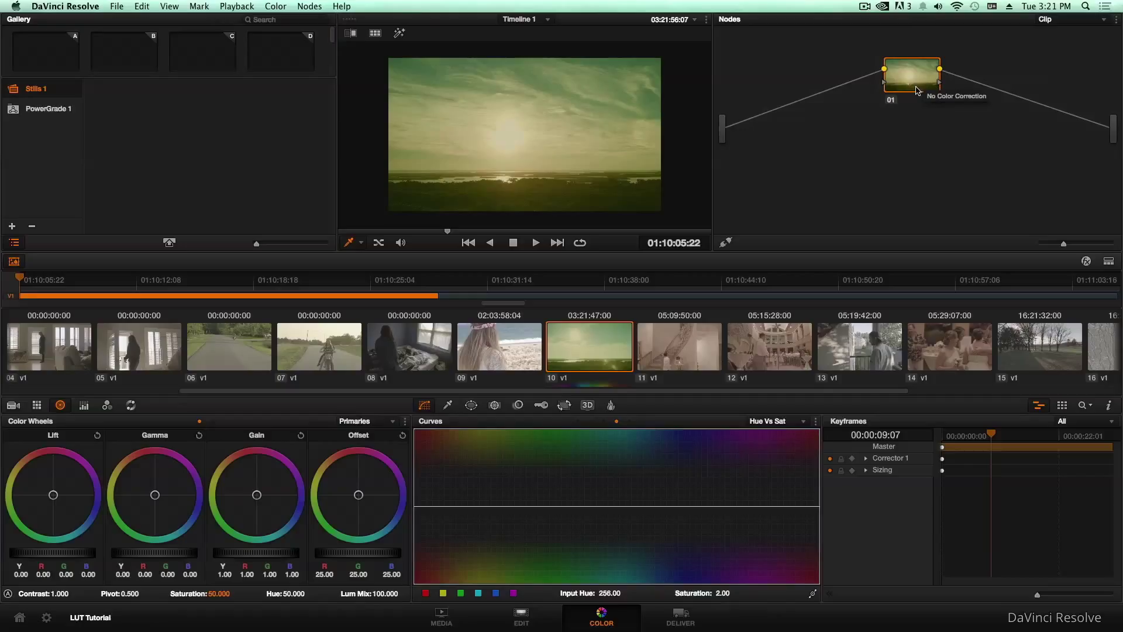
Toggle the LUT node off and on to compare the clip with and without the LUT
{"action": "key", "text": "super+d"}
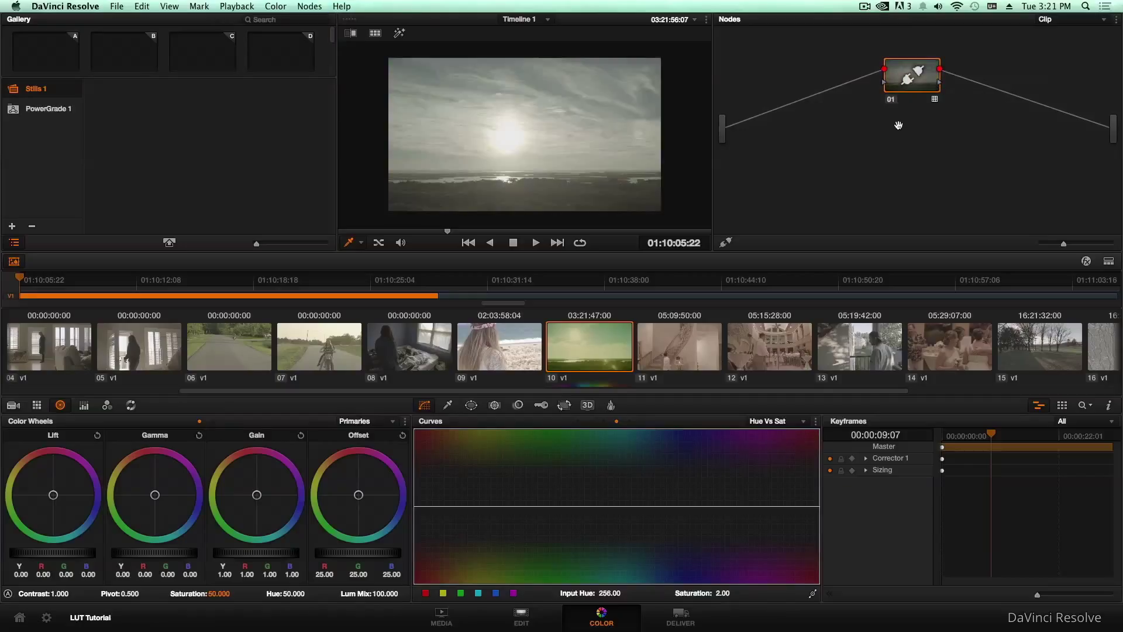
{"action": "key", "text": "super+d"}
{"action": "key", "text": "super+d"}
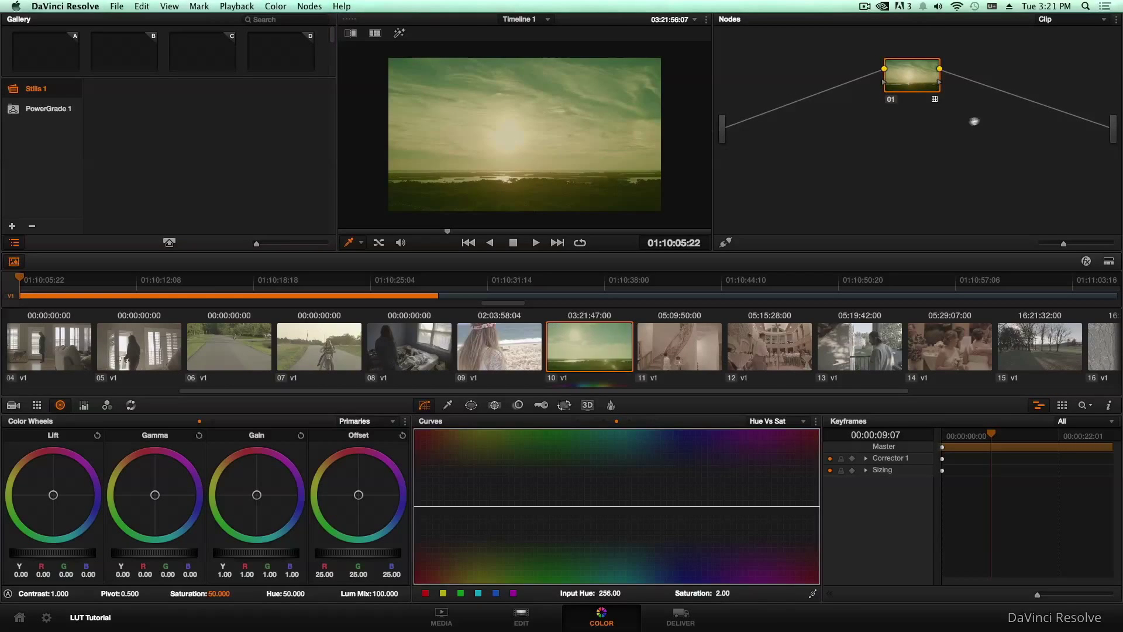
Add a serial node before the LUT node 01 and arrange the two nodes side by side in the graph
{"action": "left_click_drag", "start_coordinate": [895, 82], "coordinate": [924, 87]}
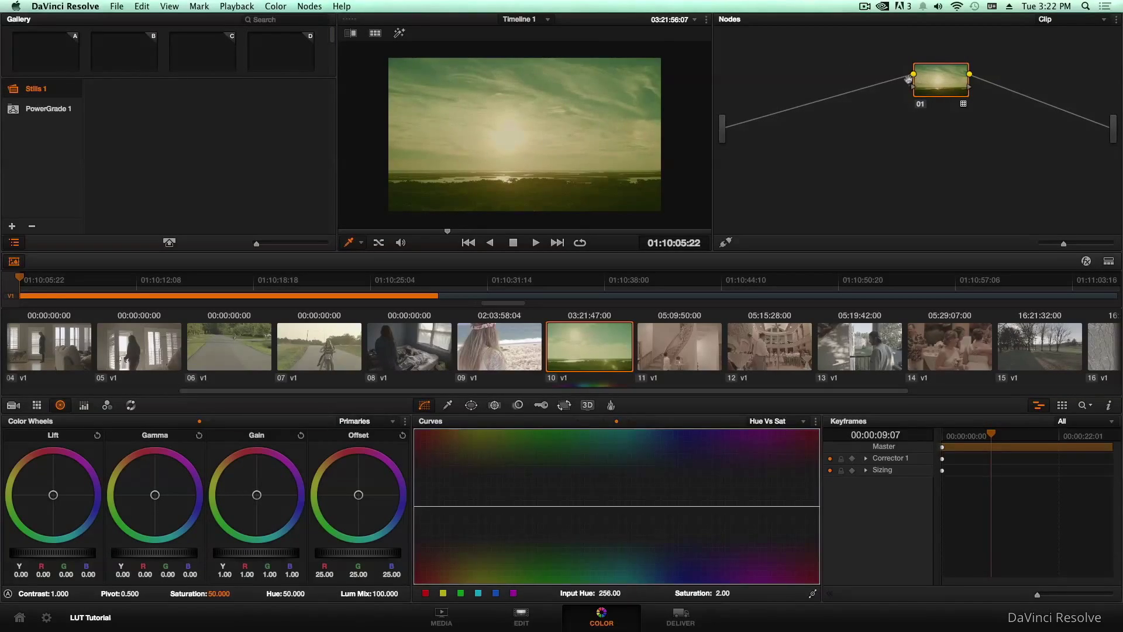
{"action": "left_click", "coordinate": [308, 6]}
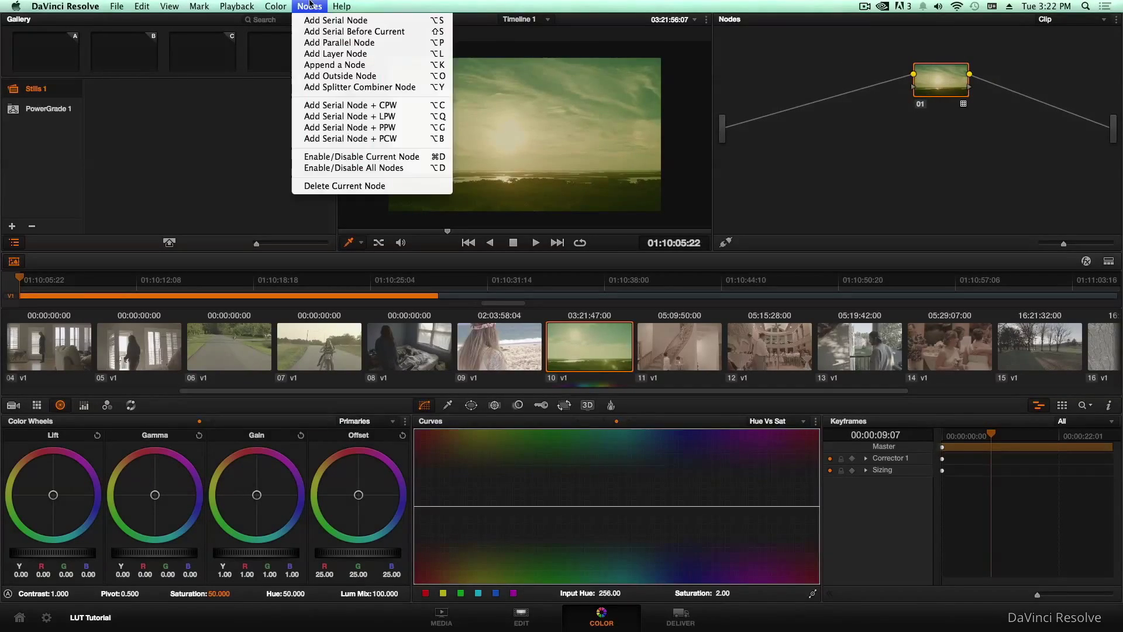
{"action": "left_click", "coordinate": [319, 31]}
{"action": "left_click_drag", "start_coordinate": [956, 155], "coordinate": [819, 87]}
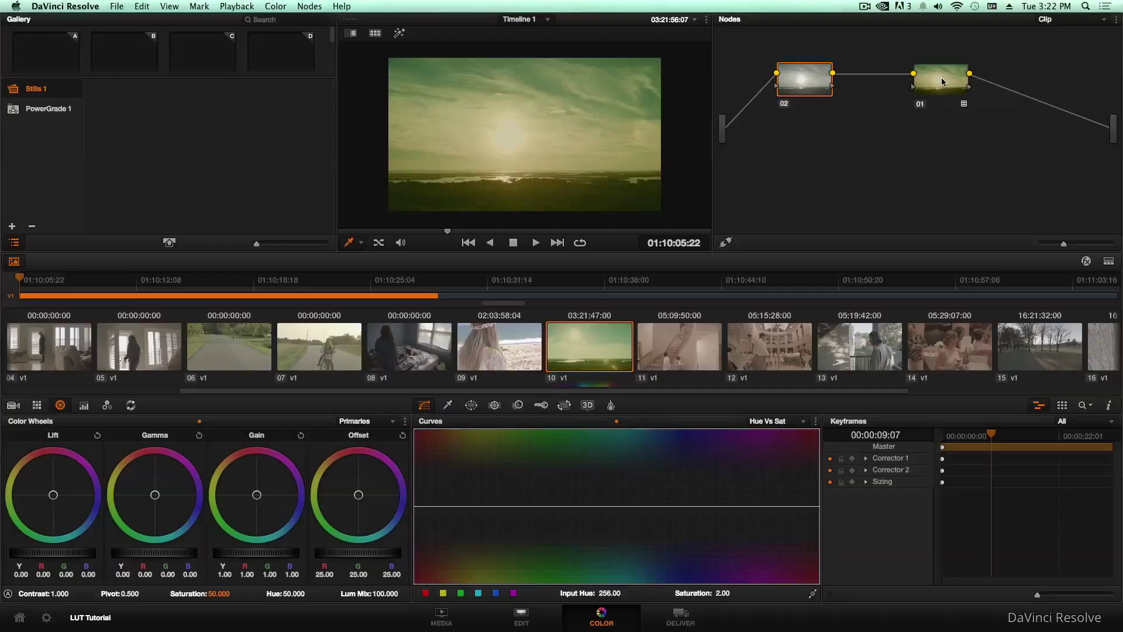
{"action": "left_click_drag", "start_coordinate": [941, 78], "coordinate": [934, 80]}
{"action": "left_click_drag", "start_coordinate": [913, 80], "coordinate": [914, 80]}
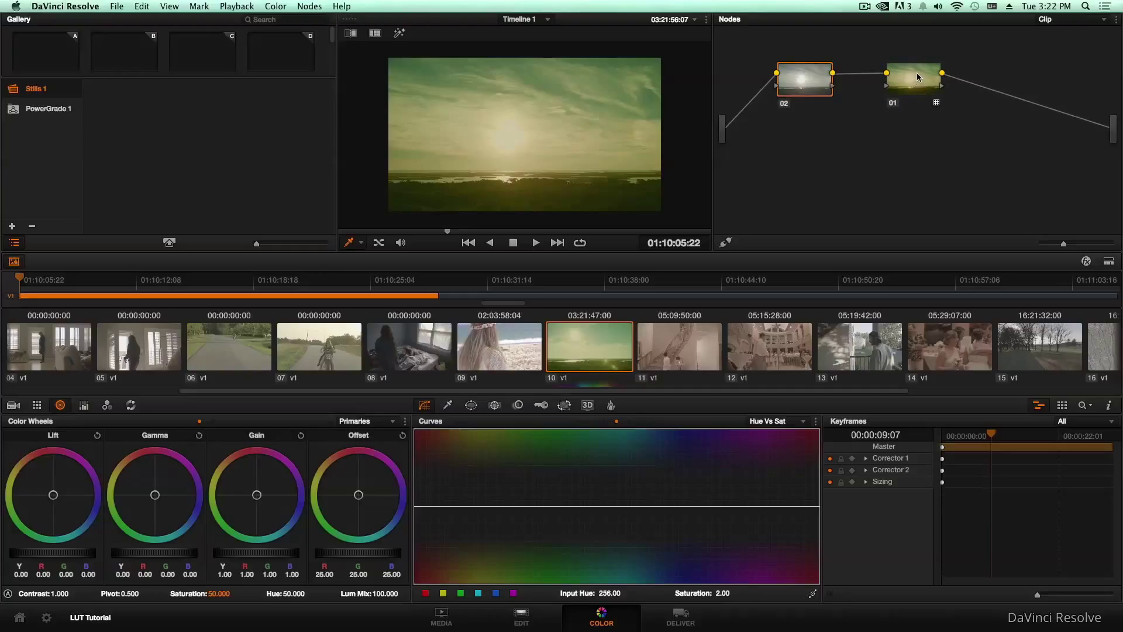
Add a serial node after the LUT node 01 and select the new node 03 at the end of the chain
{"action": "left_click", "coordinate": [923, 78]}
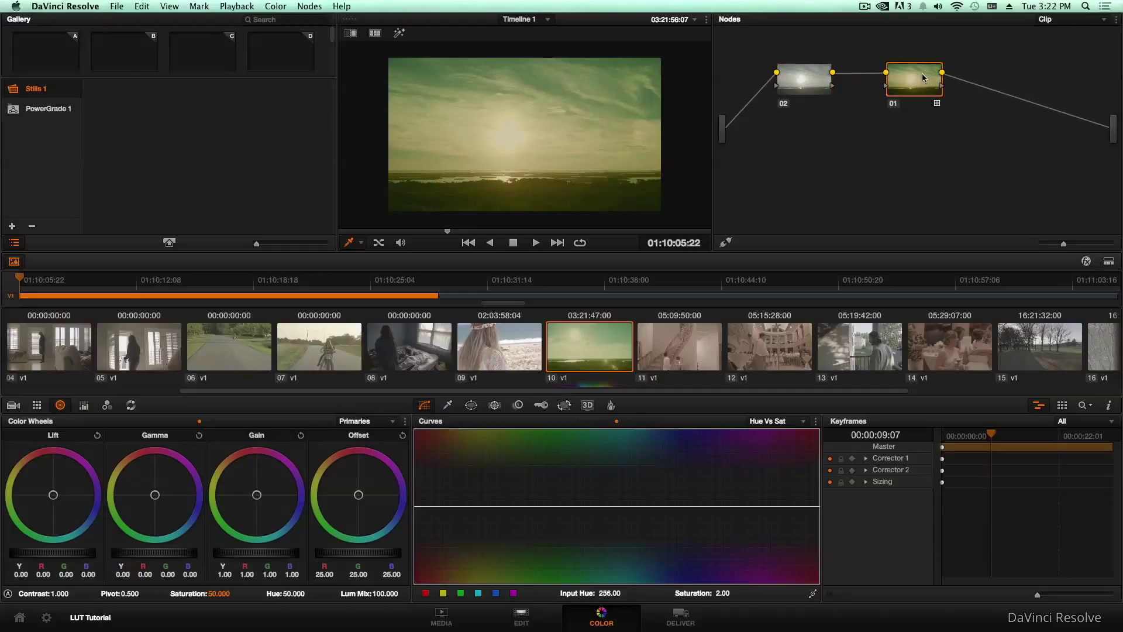
{"action": "left_click", "coordinate": [310, 6]}
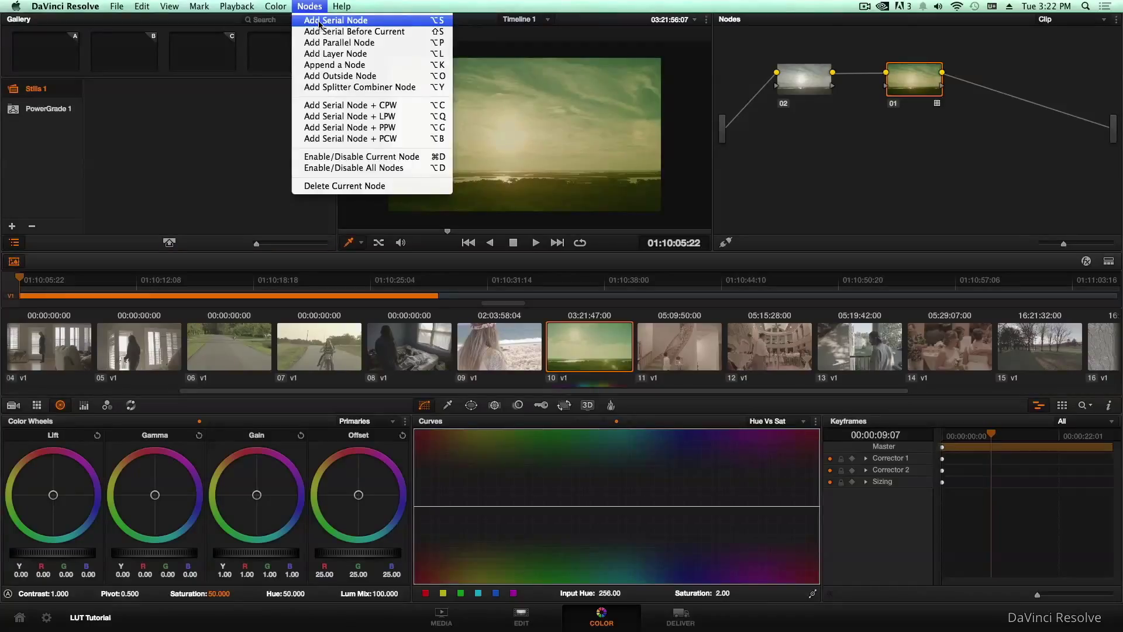
{"action": "left_click", "coordinate": [320, 22]}
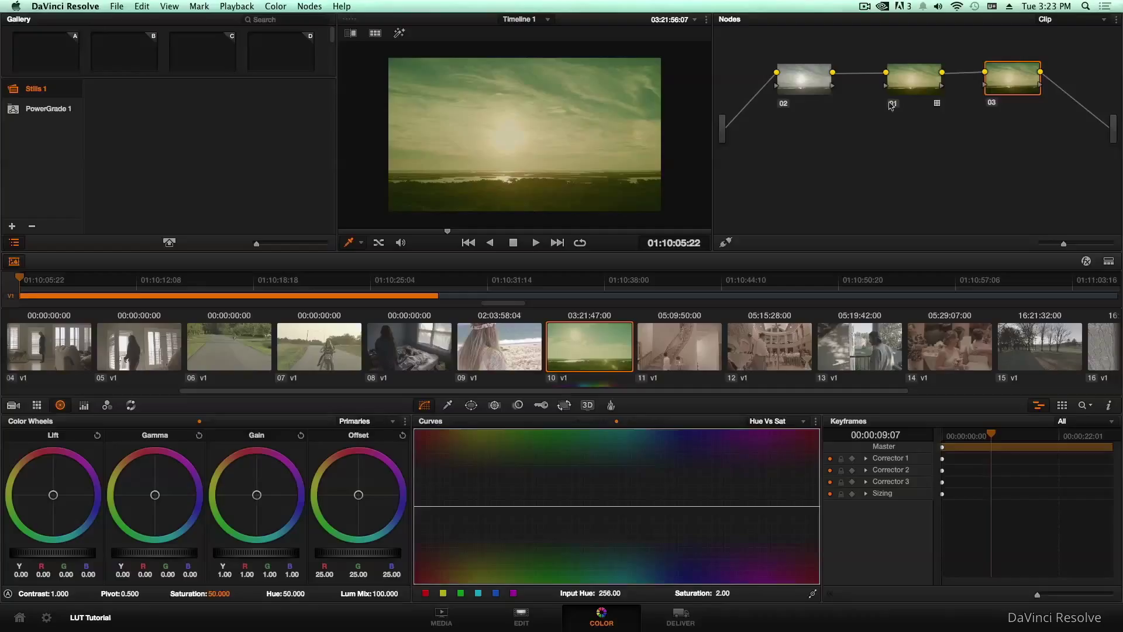
{"action": "left_click", "coordinate": [916, 82]}
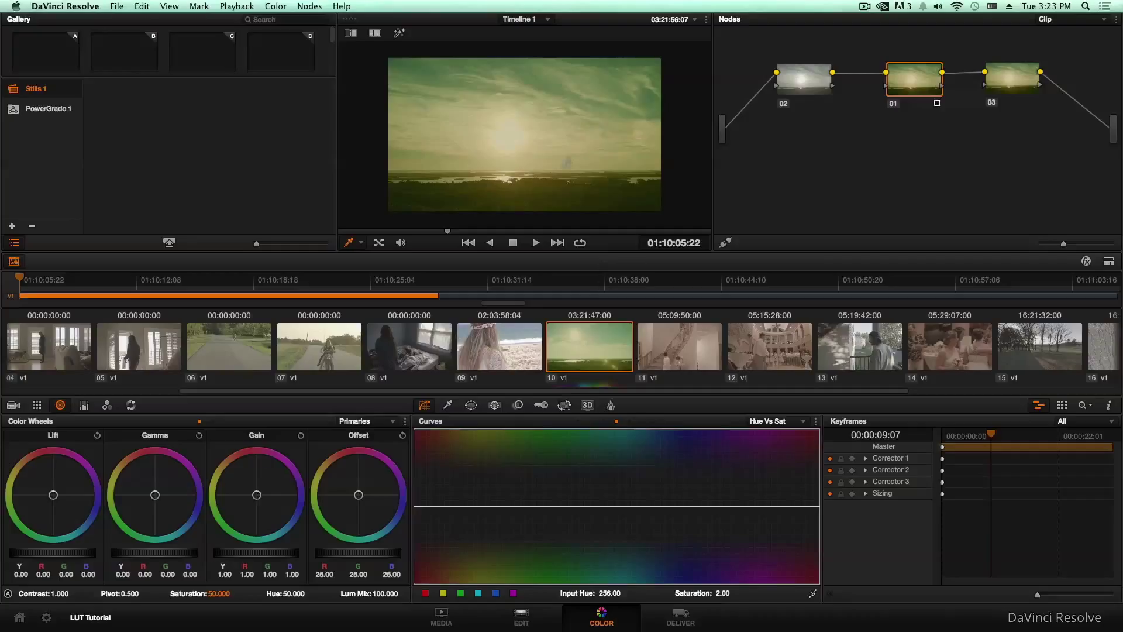
{"action": "left_click", "coordinate": [1010, 77]}
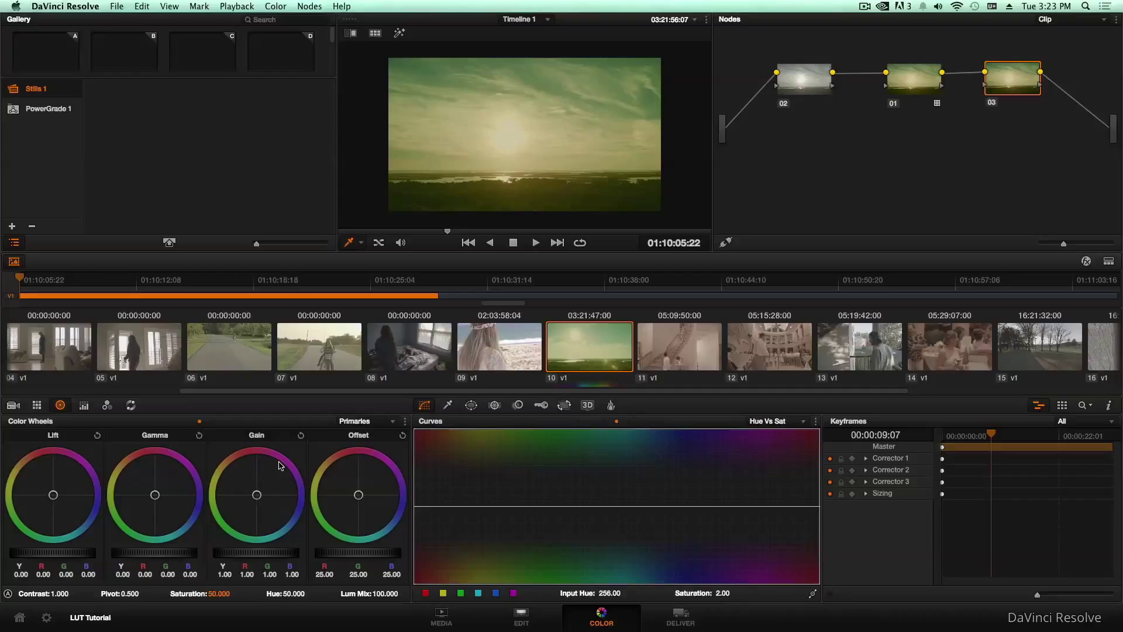
Spread the three nodes apart in the node graph, then delete node 03 after the LUT node
{"action": "left_click_drag", "start_coordinate": [921, 91], "coordinate": [915, 86]}
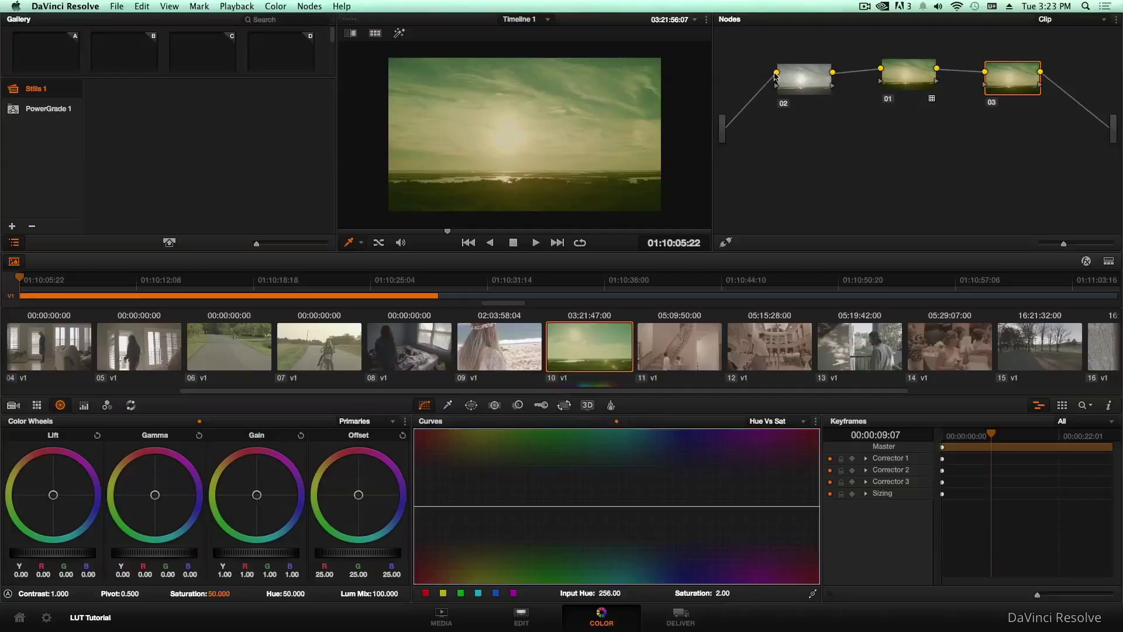
{"action": "left_click_drag", "start_coordinate": [801, 78], "coordinate": [791, 86]}
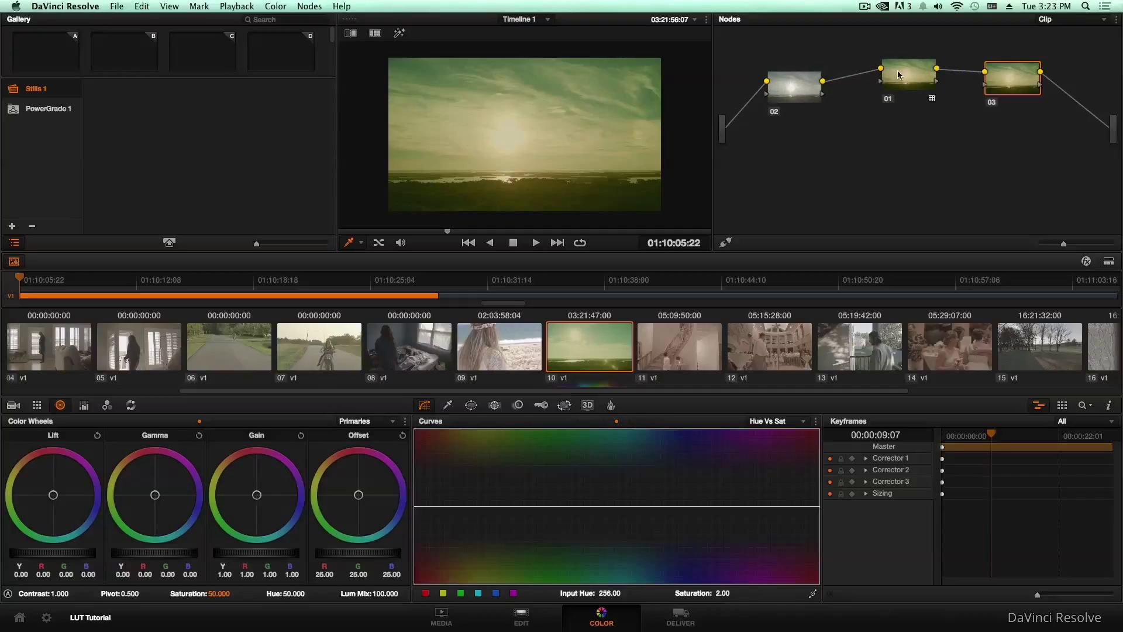
{"action": "left_click", "coordinate": [792, 91]}
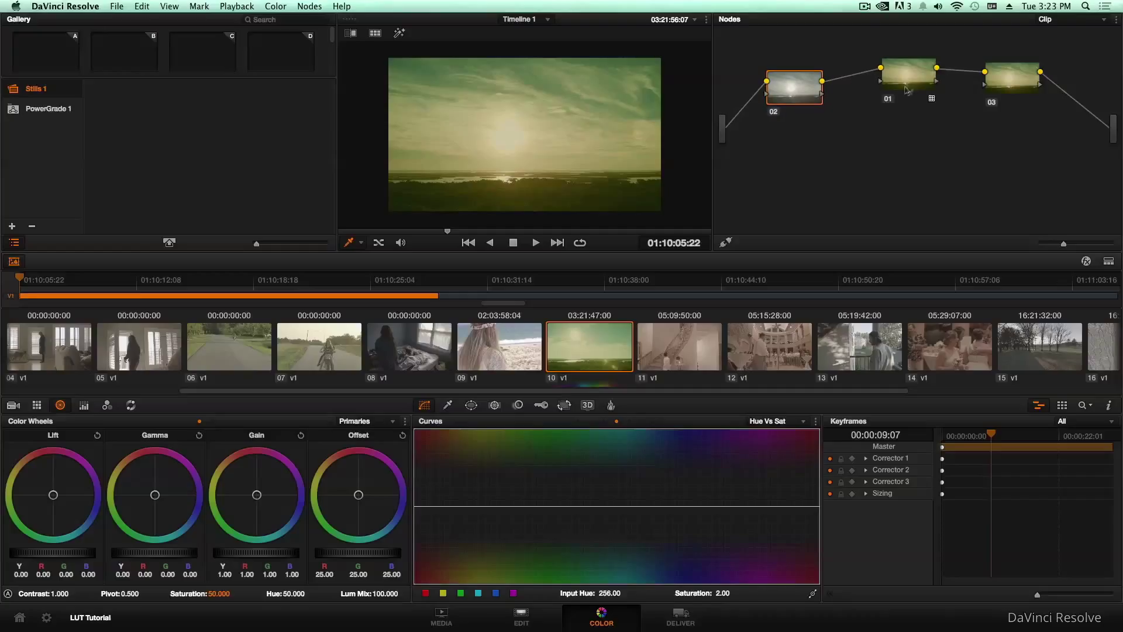
{"action": "left_click_drag", "start_coordinate": [1023, 81], "coordinate": [1029, 82]}
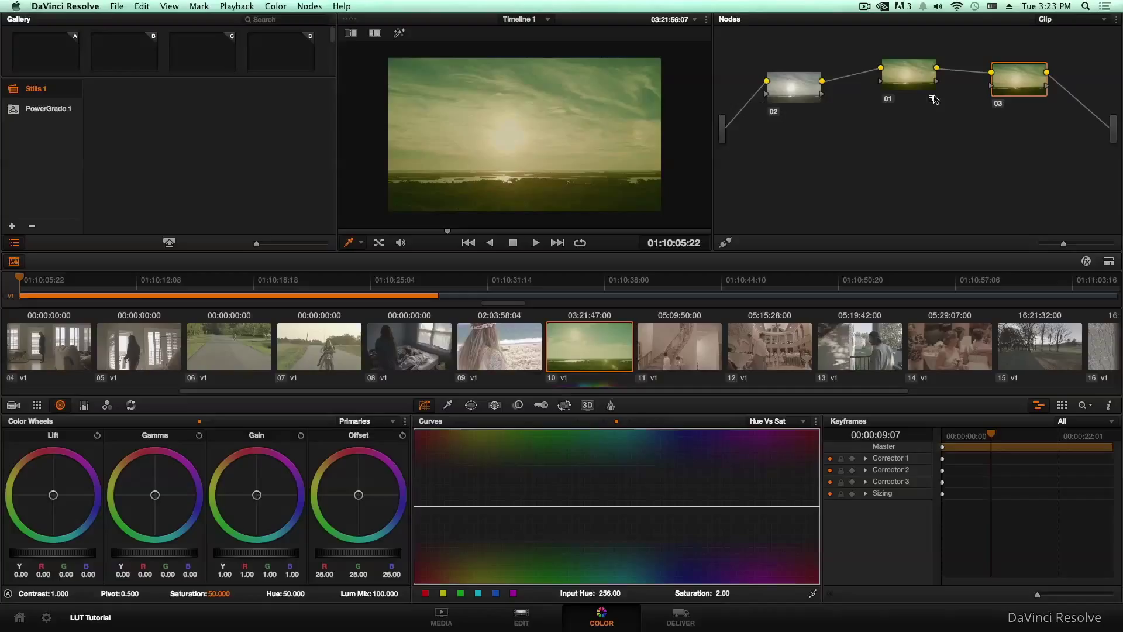
{"action": "key", "text": "Delete"}
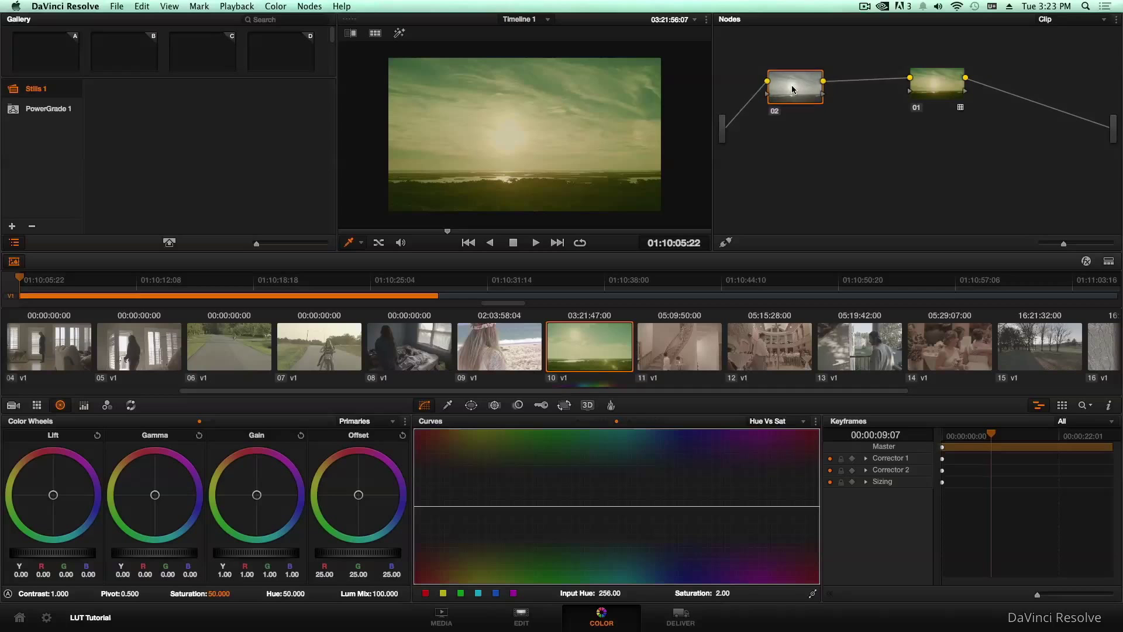
Reposition node 02 in front of the LUT node and move the clip's playhead to 01:10:04:03
{"action": "left_click_drag", "start_coordinate": [791, 89], "coordinate": [809, 82]}
{"action": "left_click", "coordinate": [927, 82]}
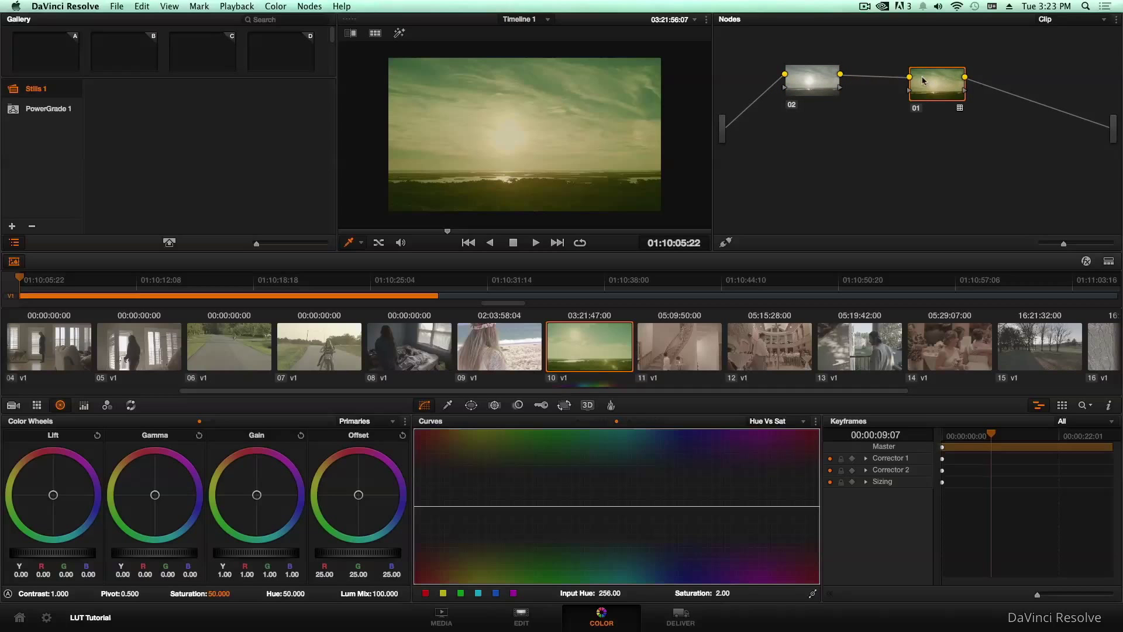
{"action": "left_click_drag", "start_coordinate": [382, 232], "coordinate": [425, 225]}
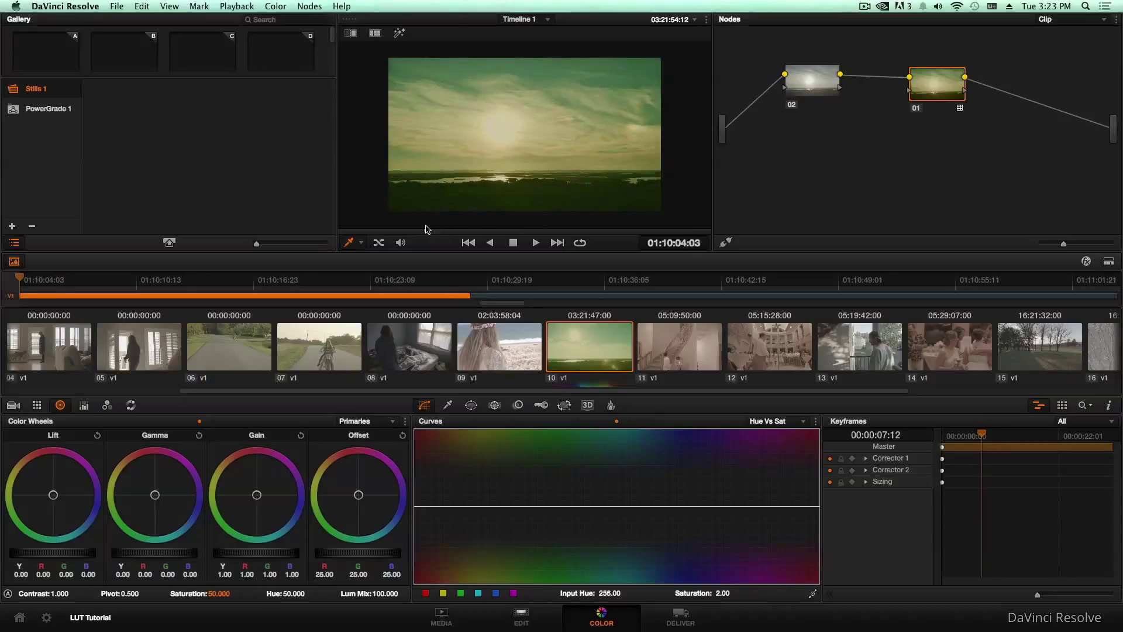
Raise the saturation of node 02 to 100 and check the clip in the full-screen viewer
{"action": "left_click", "coordinate": [806, 82]}
{"action": "left_click_drag", "start_coordinate": [811, 84], "coordinate": [804, 88]}
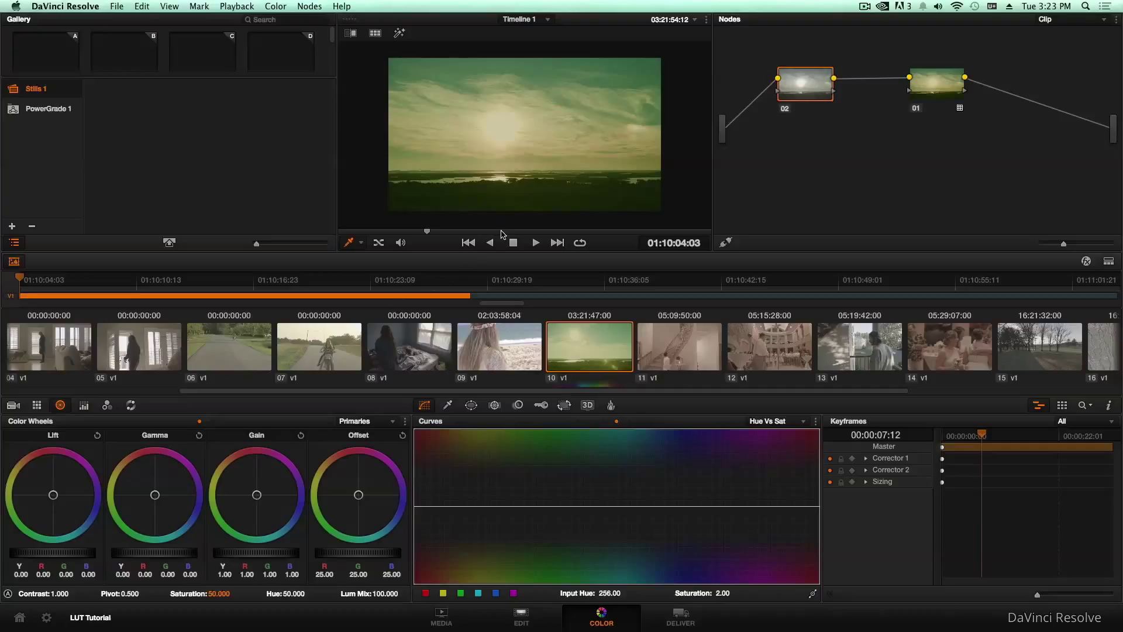
{"action": "left_click_drag", "start_coordinate": [501, 230], "coordinate": [430, 230]}
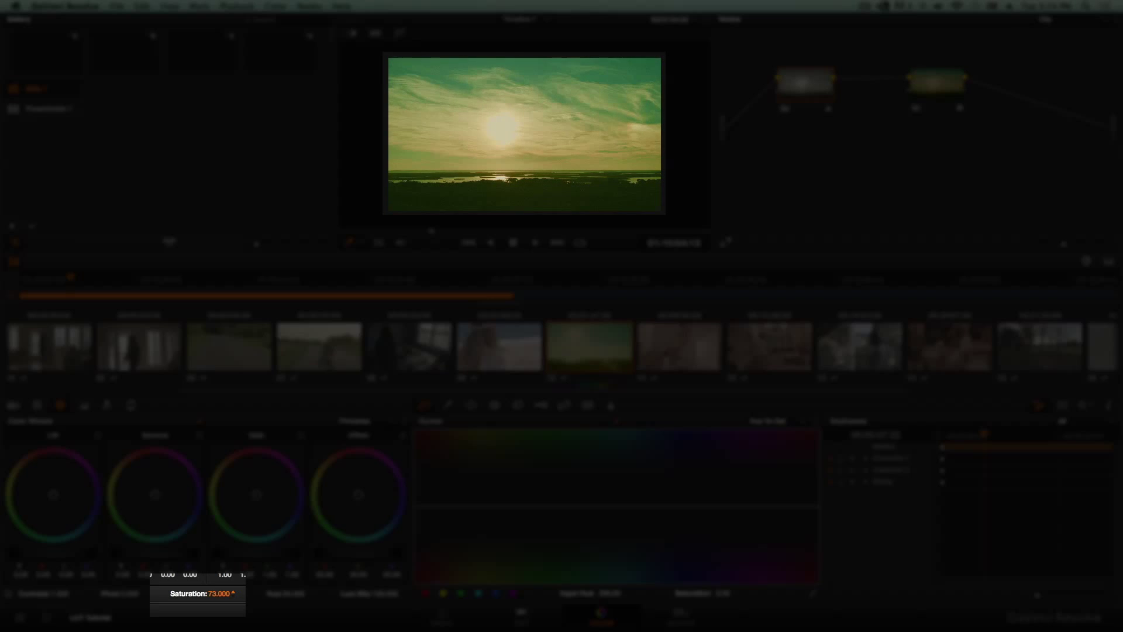
{"action": "left_click_drag", "start_coordinate": [232, 593], "coordinate": [237, 593]}
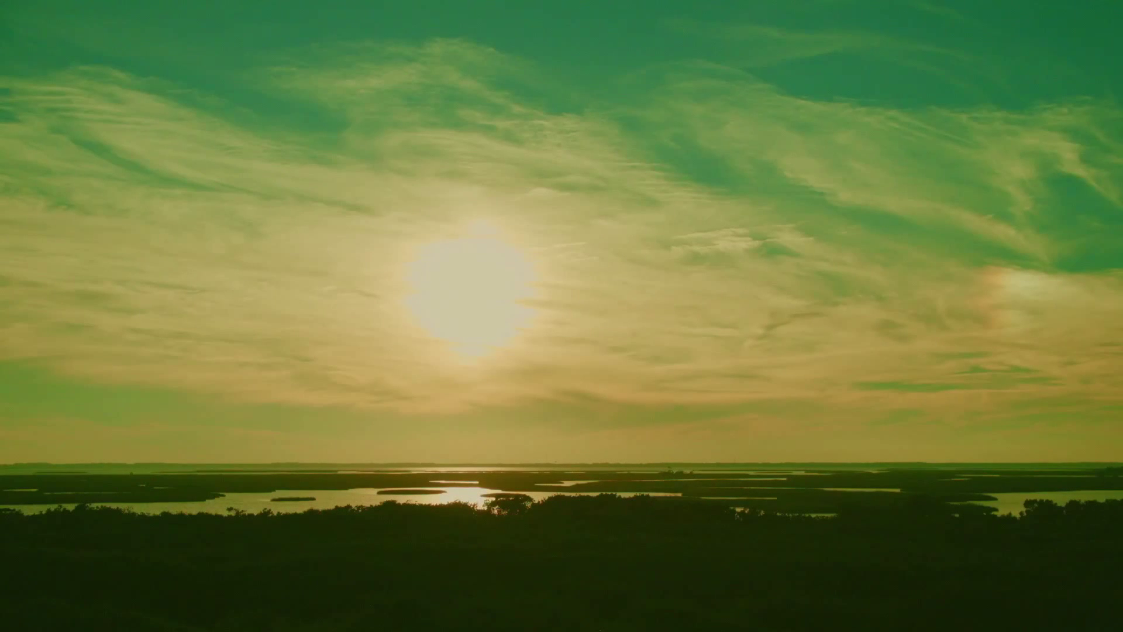
{"action": "key", "text": "Escape"}
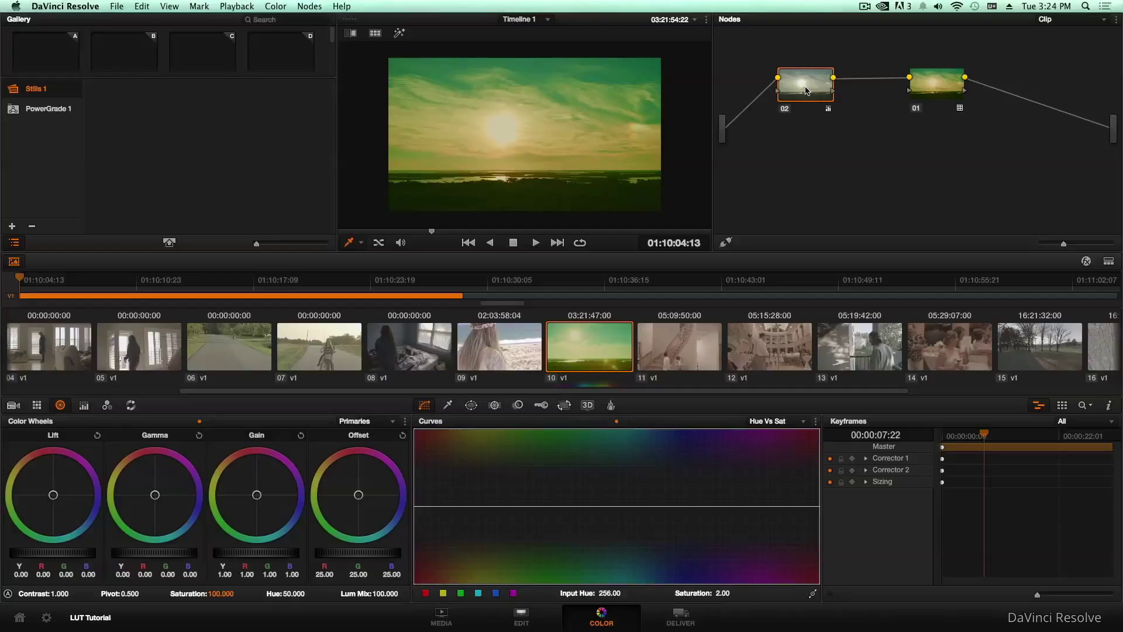
Disable and re-enable node 02 repeatedly to compare the clip with and without the saturation boost
{"action": "key", "text": "super+d"}
{"action": "key", "text": "super+d"}
{"action": "key", "text": "super+d"}
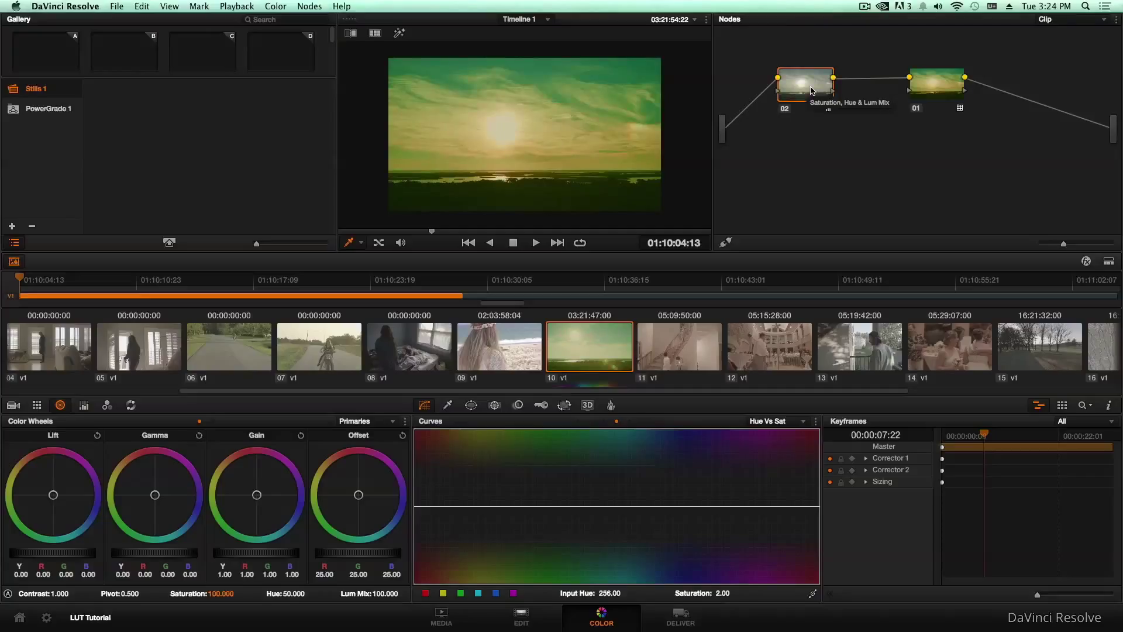
{"action": "key", "text": "super+d"}
Disable and re-enable all nodes to compare the original clip with the full grade
{"action": "key", "text": "alt+d"}
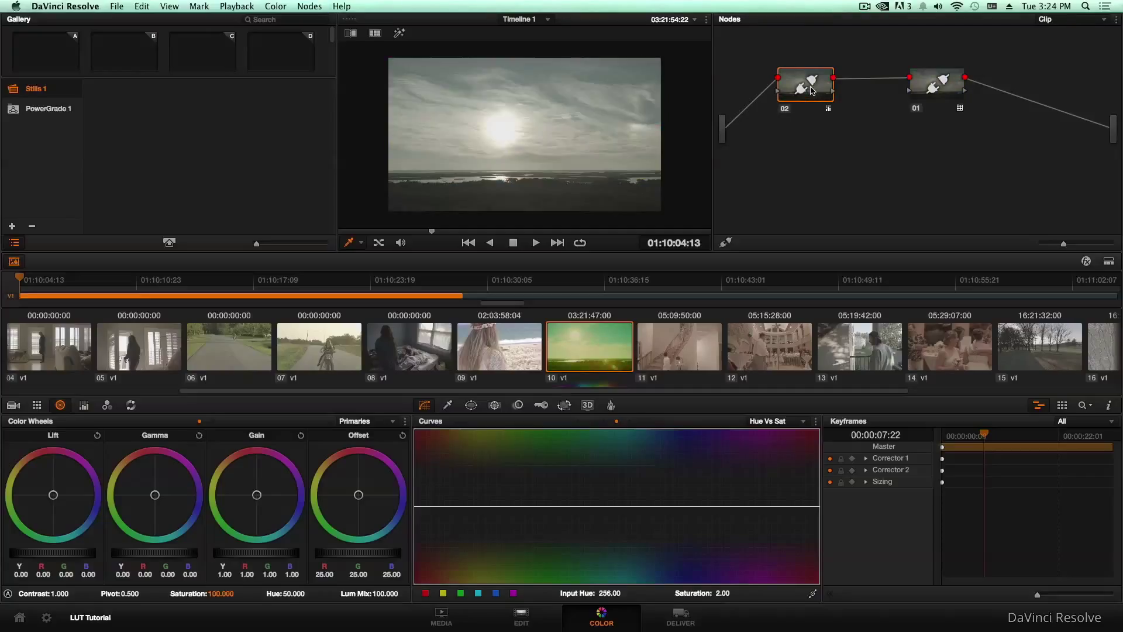
{"action": "key", "text": "alt+d"}
{"action": "key", "text": "alt+d"}
{"action": "key", "text": "alt+d"}
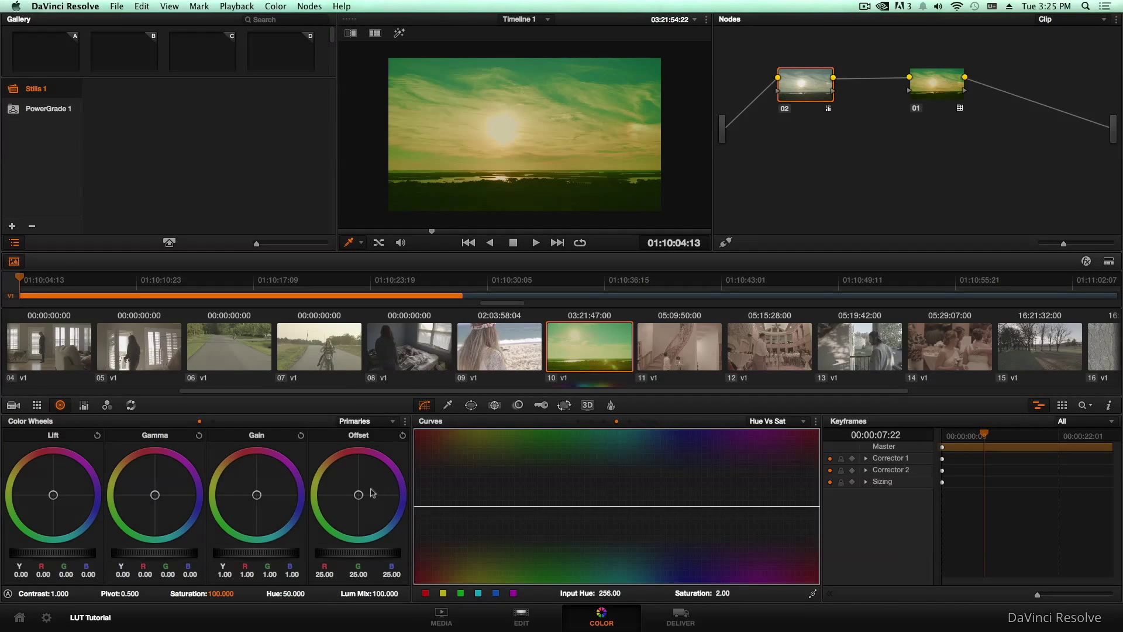
Shift node 02's Offset color balance to R 24.03, G 21.65, B 26.44 and move the playhead to 01:10:04:00
{"action": "left_click_drag", "start_coordinate": [373, 491], "coordinate": [377, 493]}
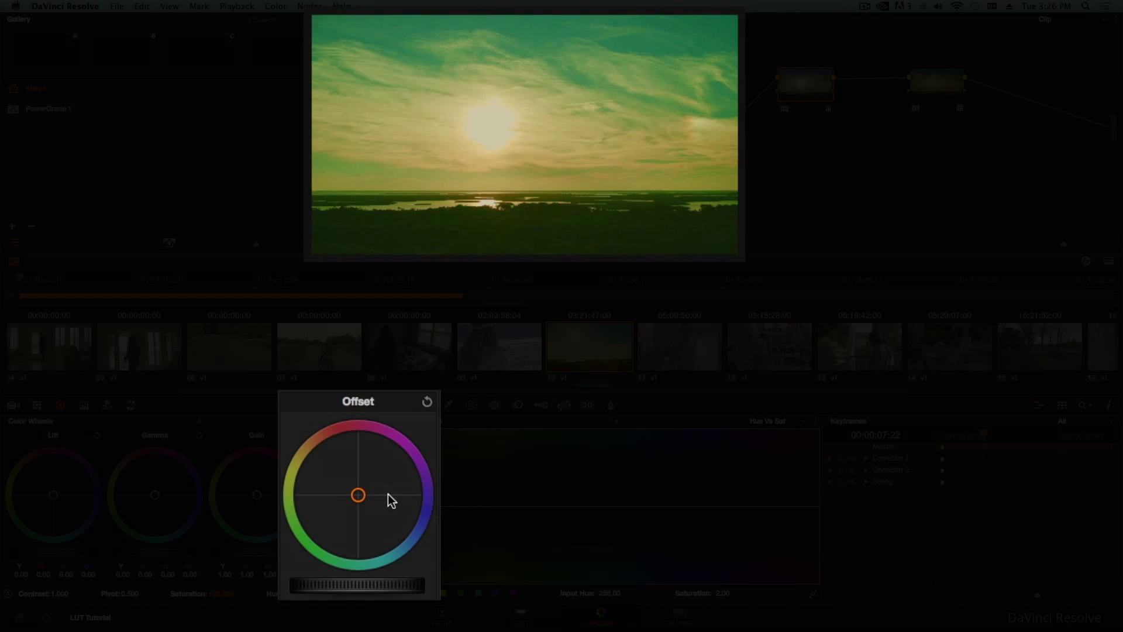
{"action": "left_click_drag", "start_coordinate": [388, 495], "coordinate": [421, 485]}
{"action": "mouse_move", "coordinate": [420, 494]}
{"action": "left_mouse_down"}
{"action": "mouse_move", "coordinate": [419, 511]}
{"action": "mouse_move", "coordinate": [414, 476]}
{"action": "mouse_move", "coordinate": [421, 484]}
{"action": "mouse_move", "coordinate": [405, 513]}
{"action": "mouse_move", "coordinate": [310, 487]}
{"action": "mouse_move", "coordinate": [318, 465]}
{"action": "mouse_move", "coordinate": [374, 437]}
{"action": "mouse_move", "coordinate": [447, 460]}
{"action": "mouse_move", "coordinate": [447, 497]}
{"action": "mouse_move", "coordinate": [416, 518]}
{"action": "mouse_move", "coordinate": [406, 479]}
{"action": "mouse_move", "coordinate": [386, 481]}
{"action": "mouse_move", "coordinate": [409, 466]}
{"action": "mouse_move", "coordinate": [414, 483]}
{"action": "mouse_move", "coordinate": [431, 479]}
{"action": "mouse_move", "coordinate": [420, 474]}
{"action": "left_mouse_up"}
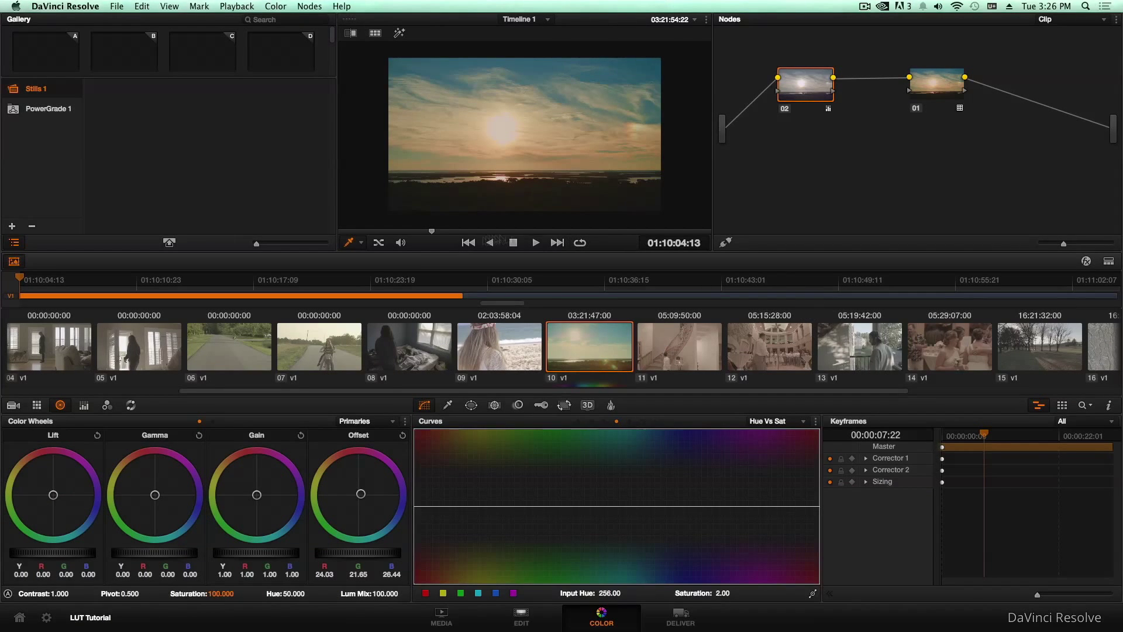
{"action": "left_click_drag", "start_coordinate": [459, 232], "coordinate": [425, 230]}
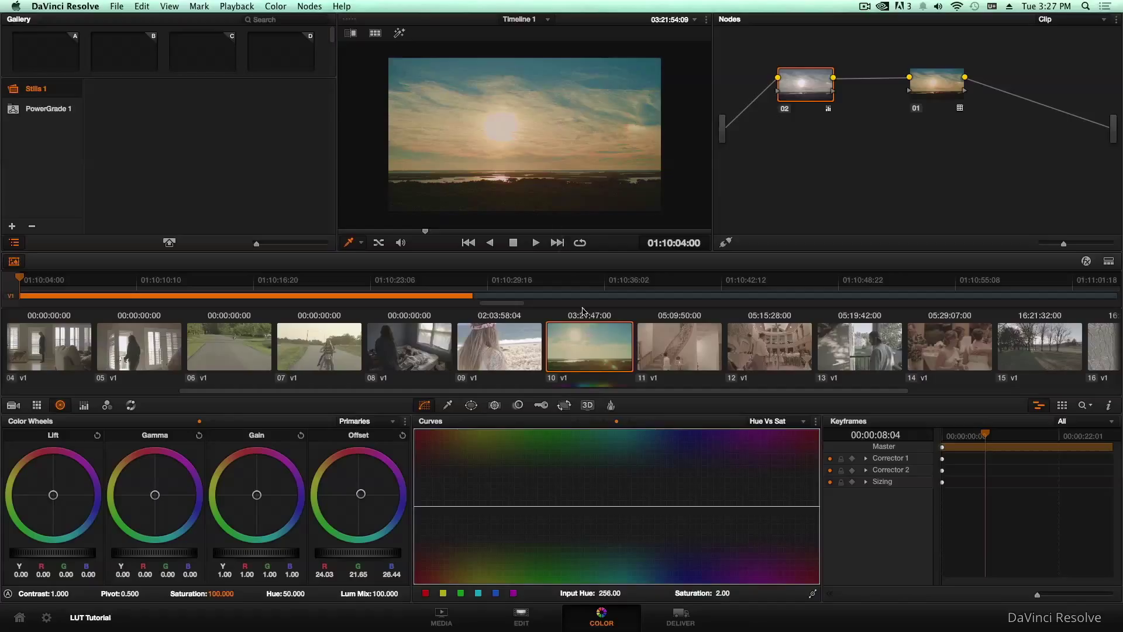
Generate a 3D LUT from graded clip 10, choosing the SD drive as destination and Moonrise_Mg as the file name
{"action": "right_click", "coordinate": [588, 343]}
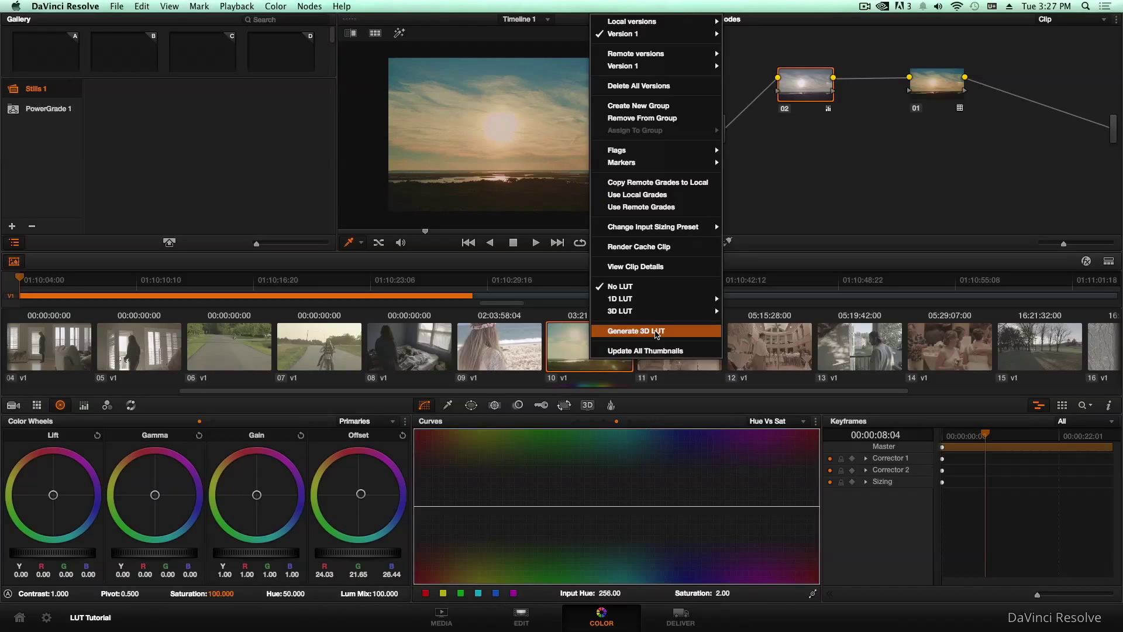
{"action": "left_click", "coordinate": [656, 332]}
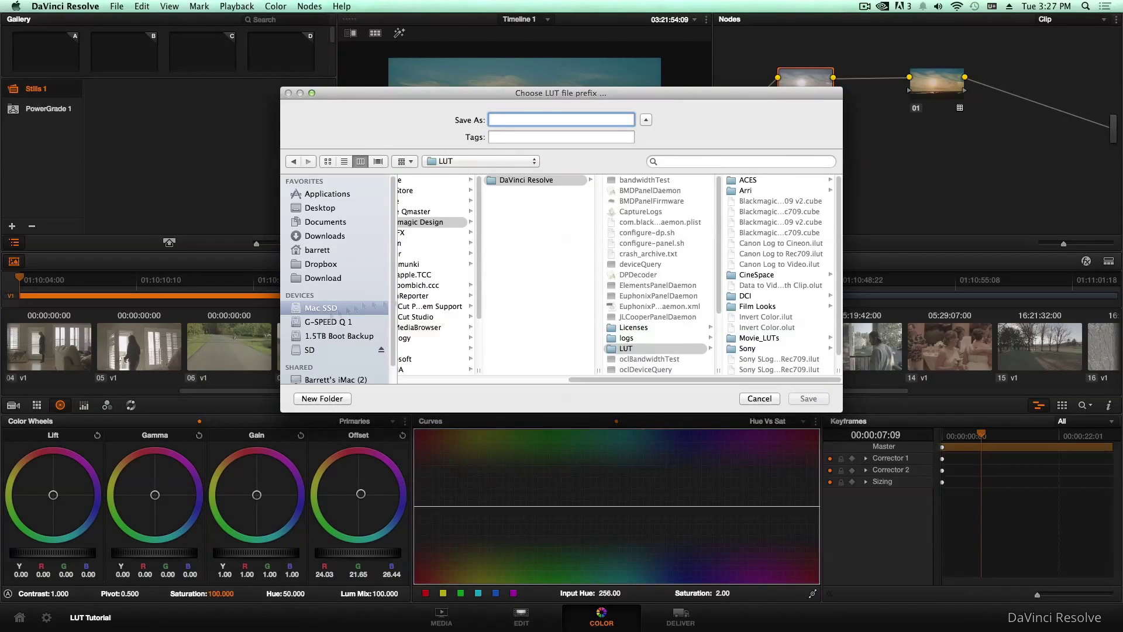
{"action": "left_click", "coordinate": [315, 349]}
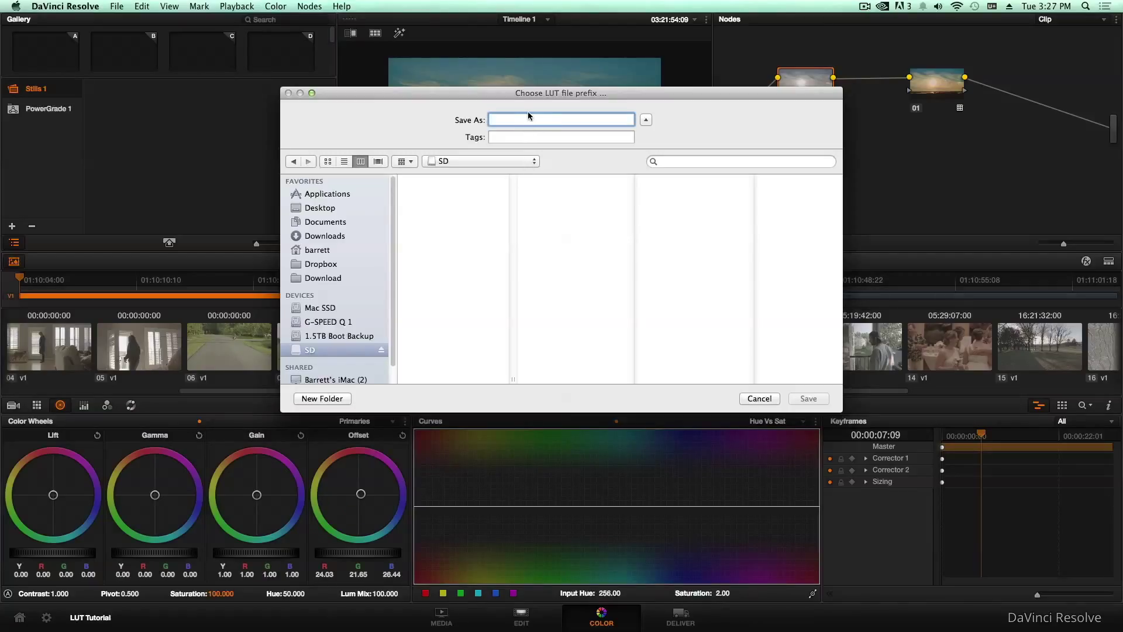
{"action": "type", "text": "Moonrise_Mg"}
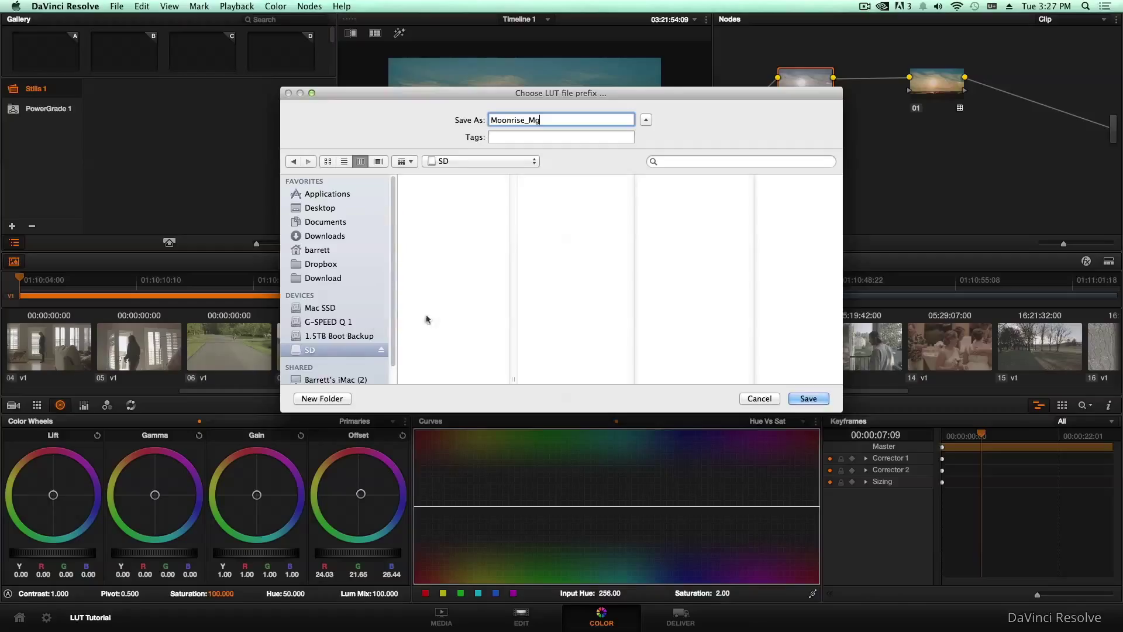
Create a new folder named Movie LUT on the SD drive for the exported LUT
{"action": "left_click", "coordinate": [326, 398]}
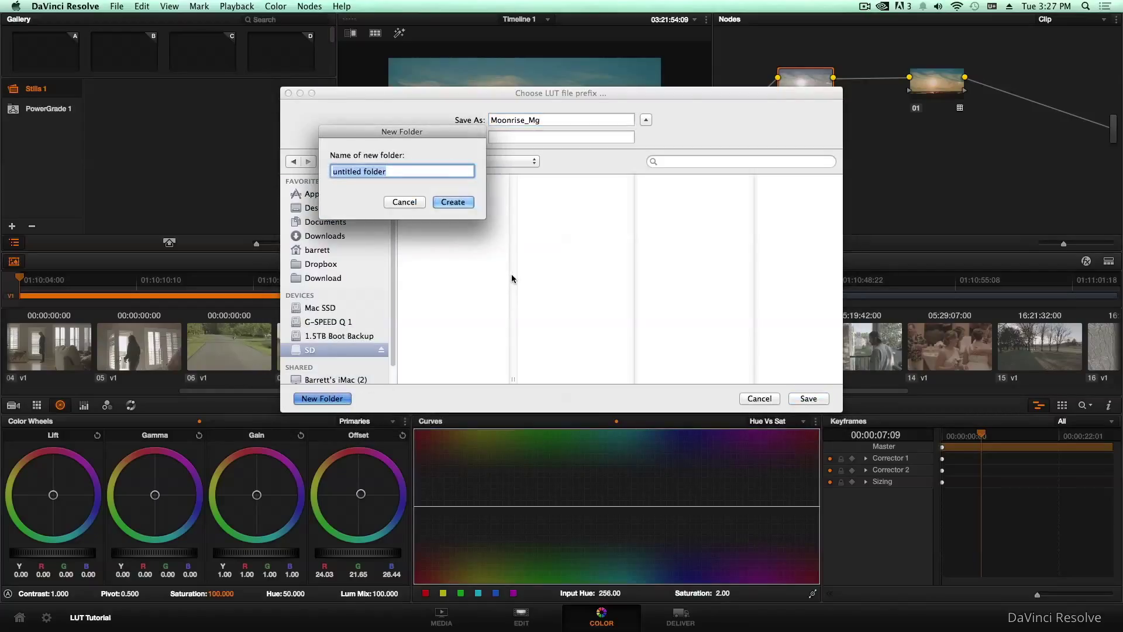
{"action": "type", "text": "Movie LUT"}
{"action": "key", "text": "Return"}
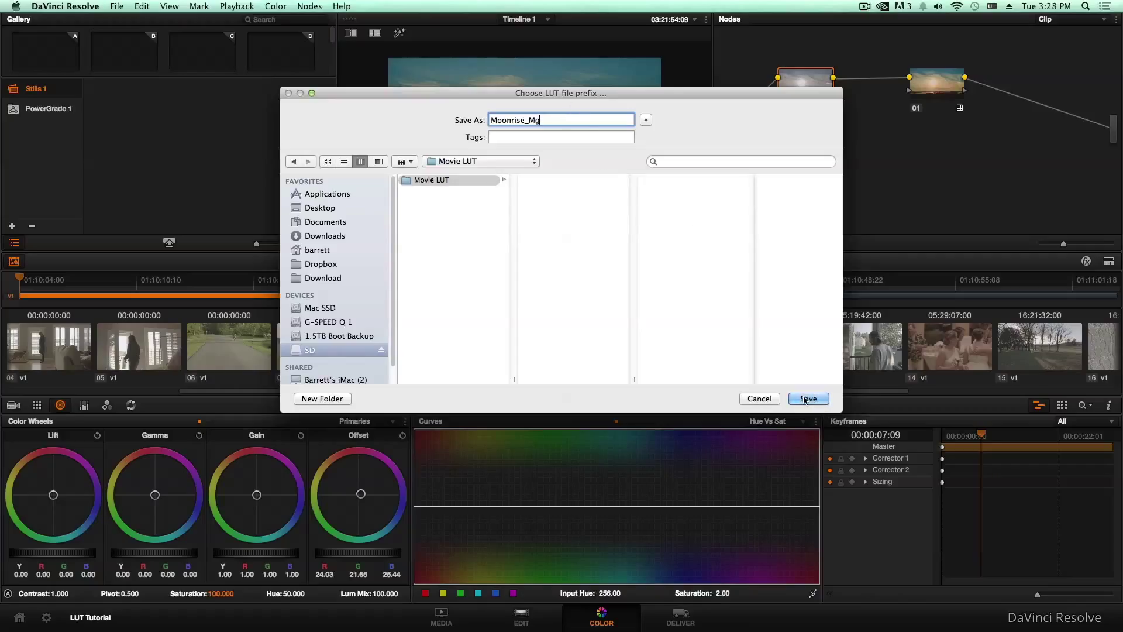
Insert Pocket_ into the LUT's file name before Mg and save the LUT in the Movie LUT folder
{"action": "left_click", "coordinate": [528, 120]}
{"action": "type", "text": "Pocket_"}
{"action": "key", "text": "Return"}
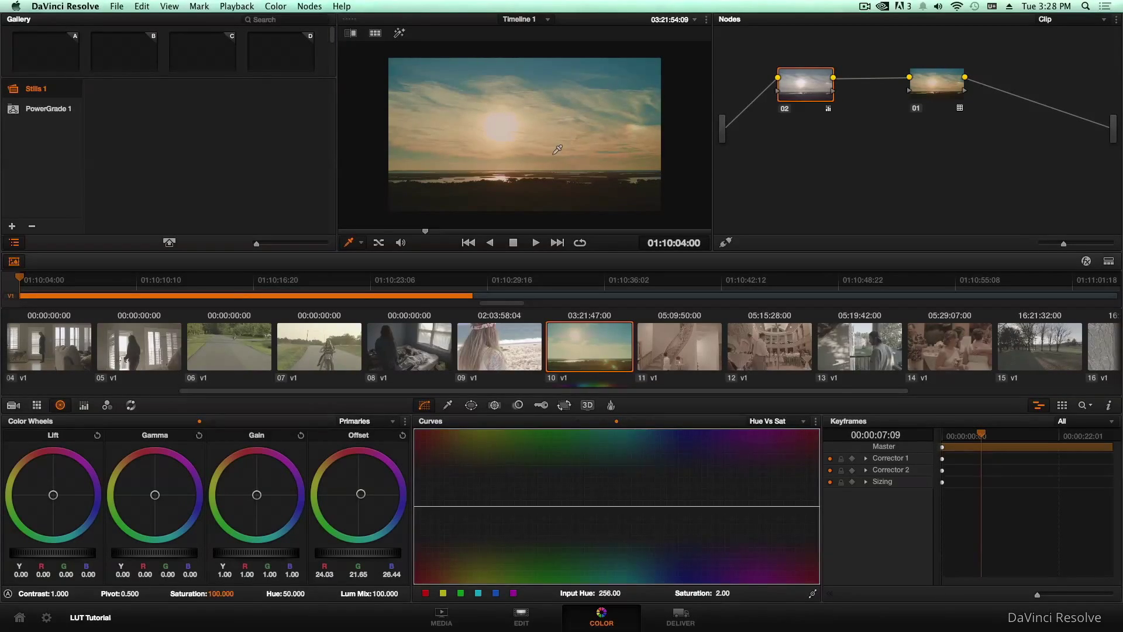
Open beach clip 09 for grading and move its playhead to 01:07:57:10
{"action": "left_click", "coordinate": [499, 350]}
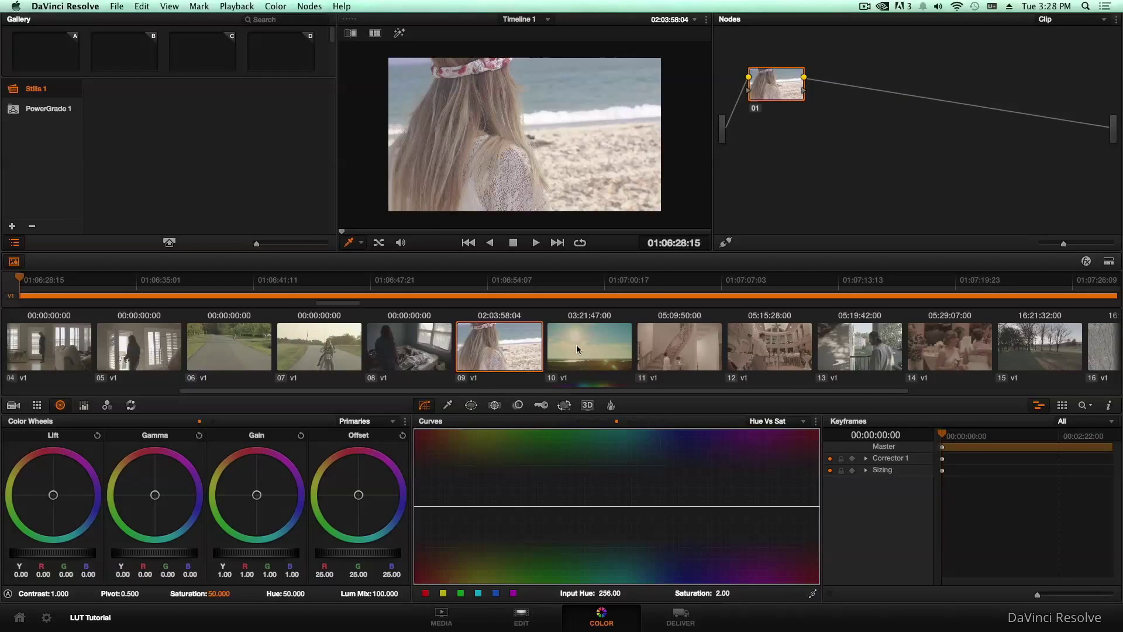
{"action": "left_click_drag", "start_coordinate": [386, 234], "coordinate": [498, 235]}
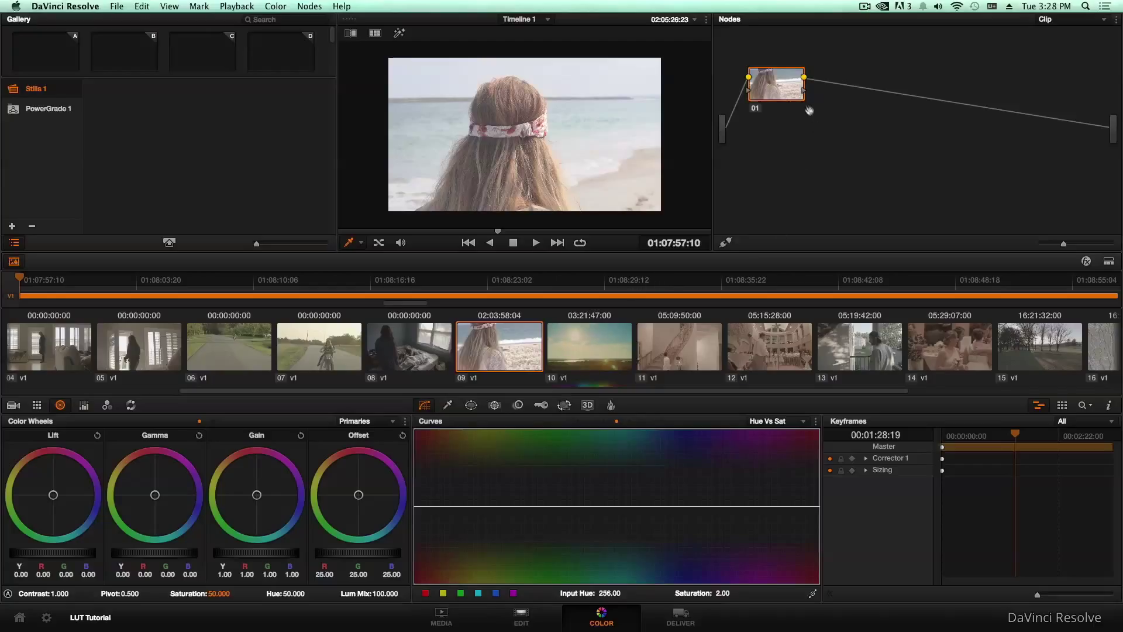
Apply the WarmGlow_Moonrise 3D LUT from Movie_LUTs to node 01 of beach clip 09
{"action": "right_click", "coordinate": [779, 87]}
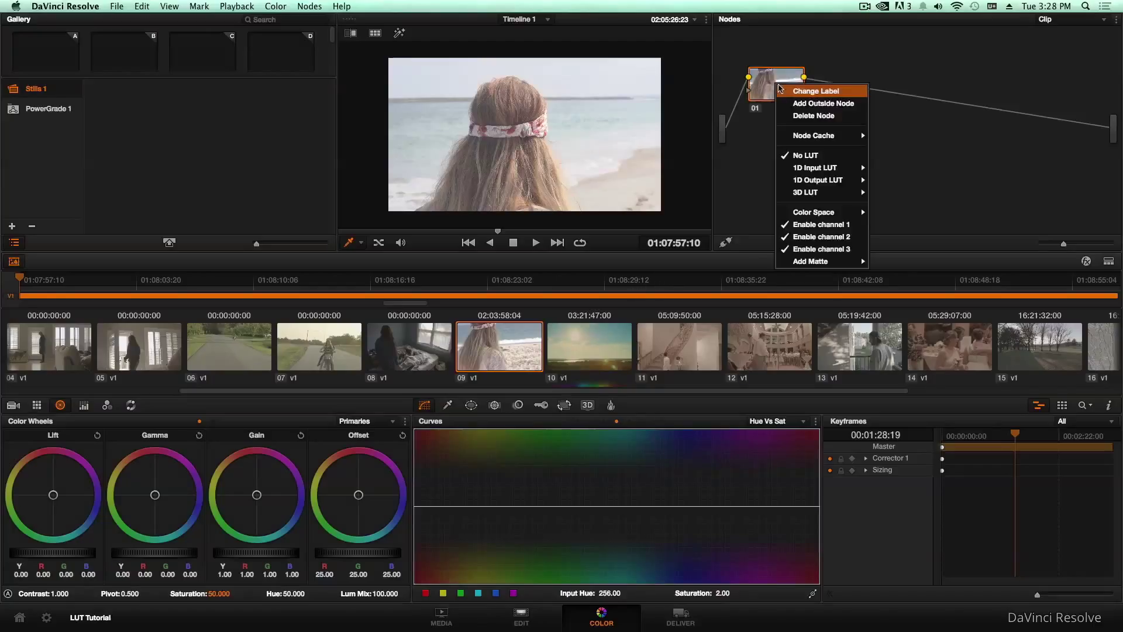
{"action": "mouse_move", "coordinate": [819, 193]}
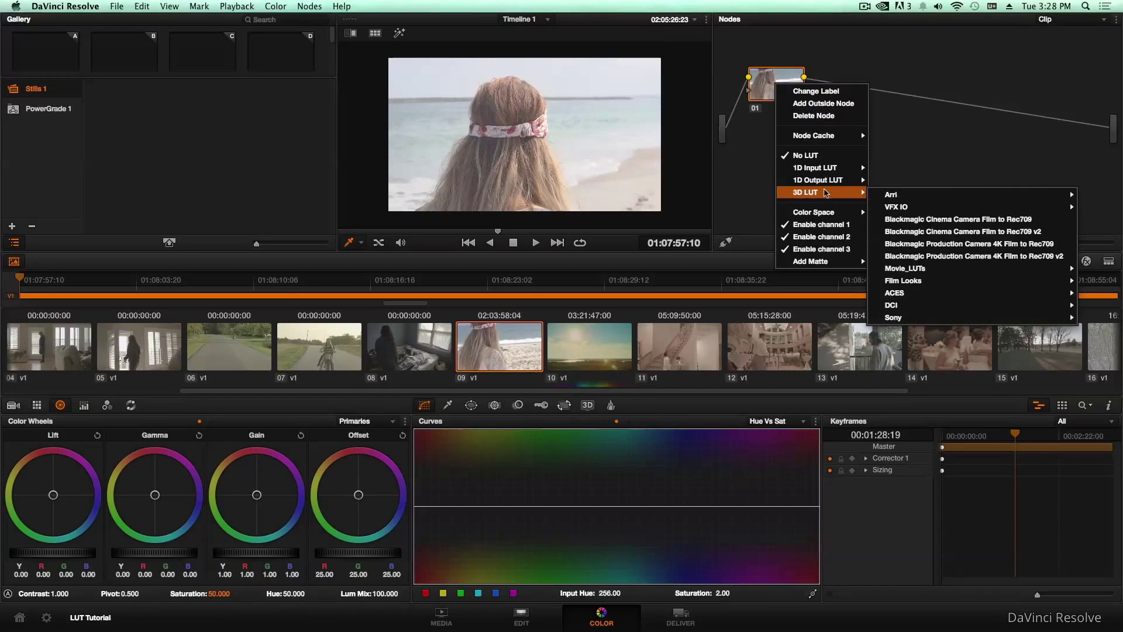
{"action": "mouse_move", "coordinate": [906, 268]}
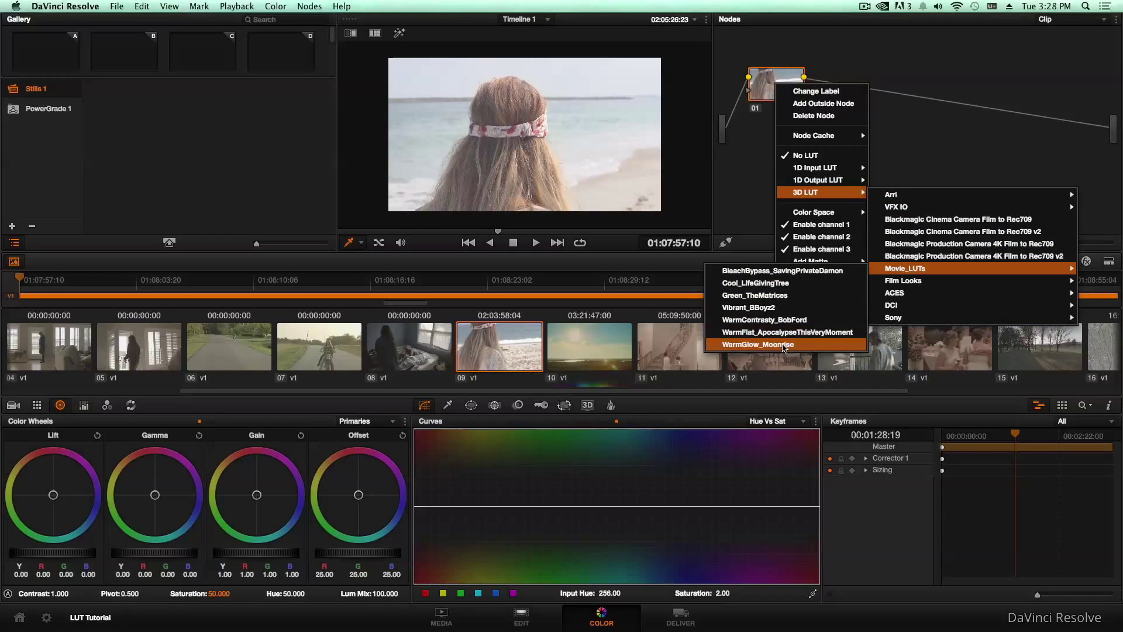
{"action": "left_click", "coordinate": [784, 346]}
Scrub through clip 09 to examine the LUT on several frames, stopping at 01:09:11:01
{"action": "left_click_drag", "start_coordinate": [499, 234], "coordinate": [633, 228]}
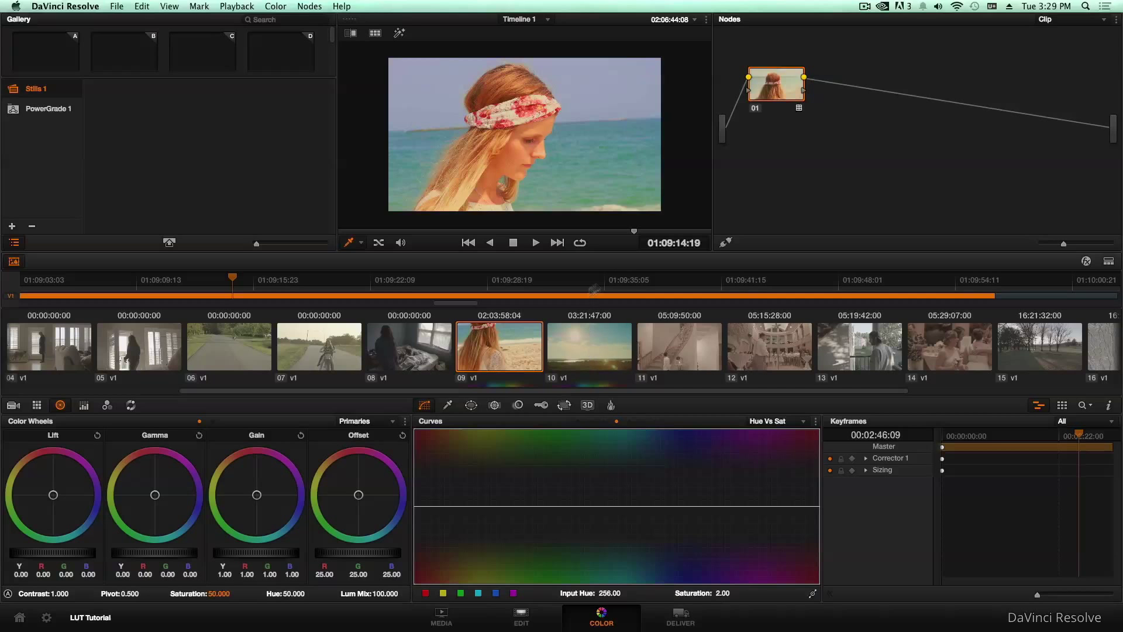
{"action": "left_click_drag", "start_coordinate": [634, 231], "coordinate": [557, 239]}
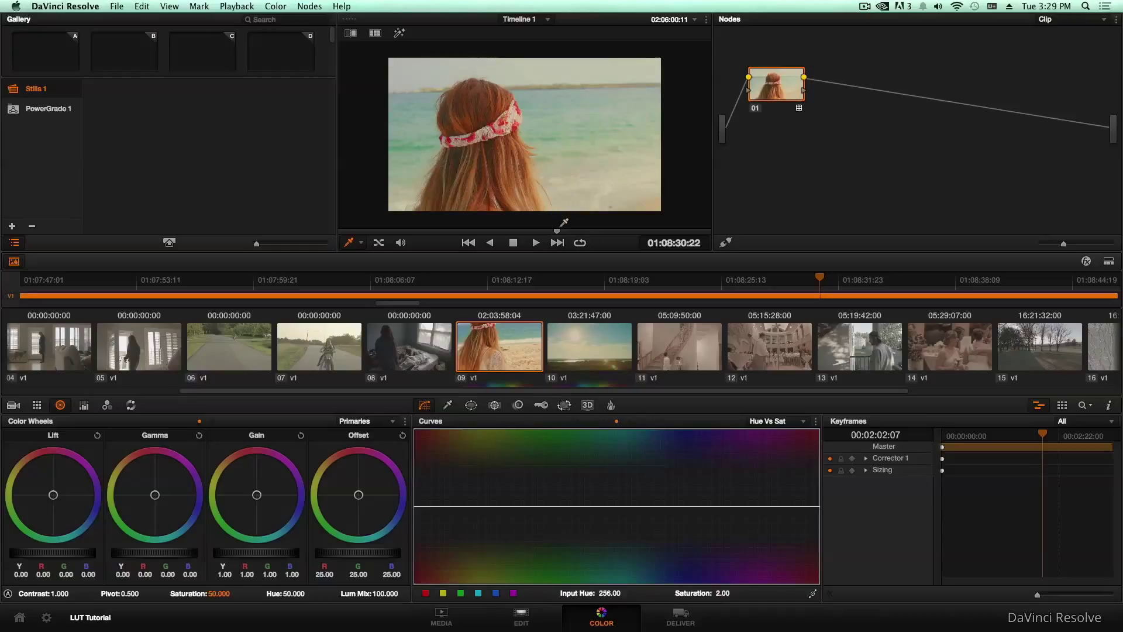
{"action": "left_click_drag", "start_coordinate": [556, 234], "coordinate": [561, 234]}
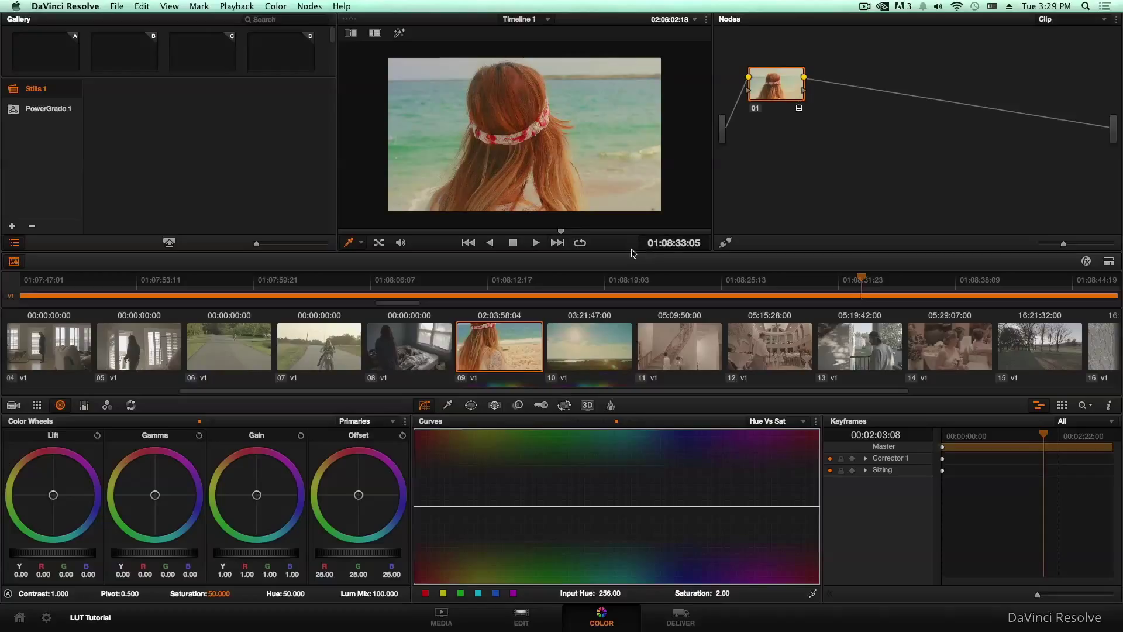
{"action": "left_click", "coordinate": [611, 231]}
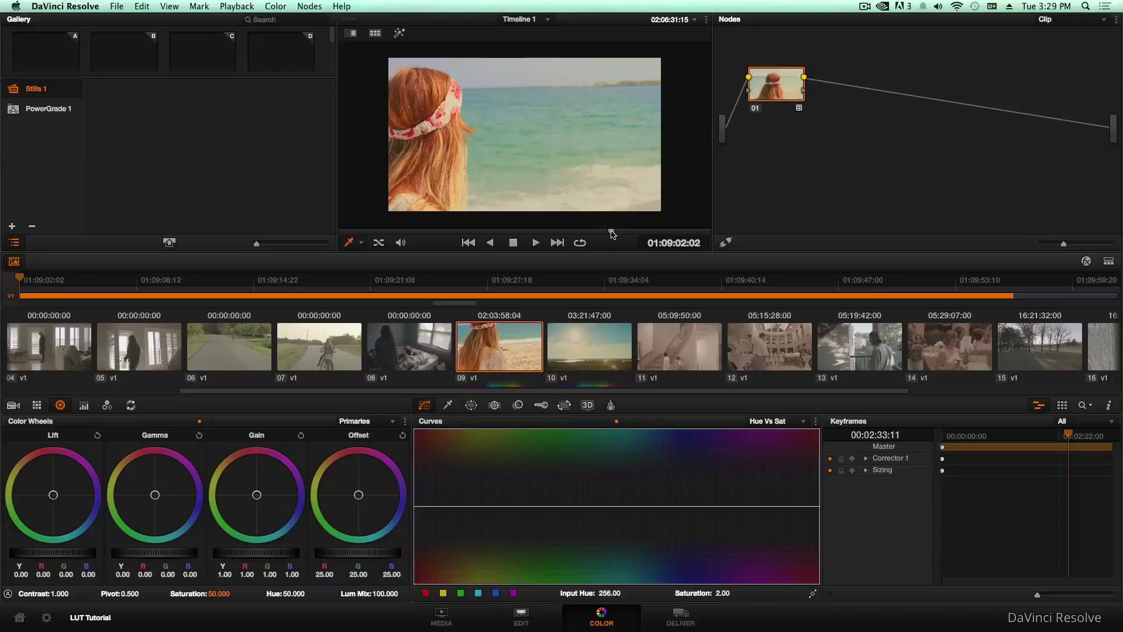
{"action": "left_click_drag", "start_coordinate": [612, 234], "coordinate": [627, 236]}
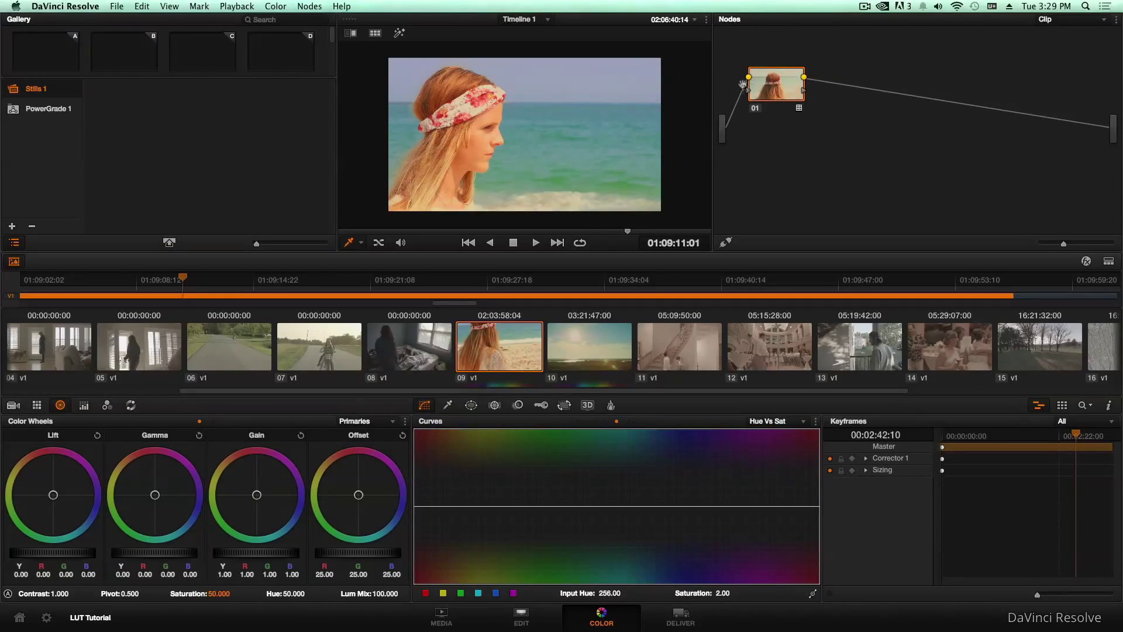
Add a serial node ahead of the LUT node, arrange the two side by side, and lower the new node's master Lift to -0.09
{"action": "left_click_drag", "start_coordinate": [771, 90], "coordinate": [873, 84]}
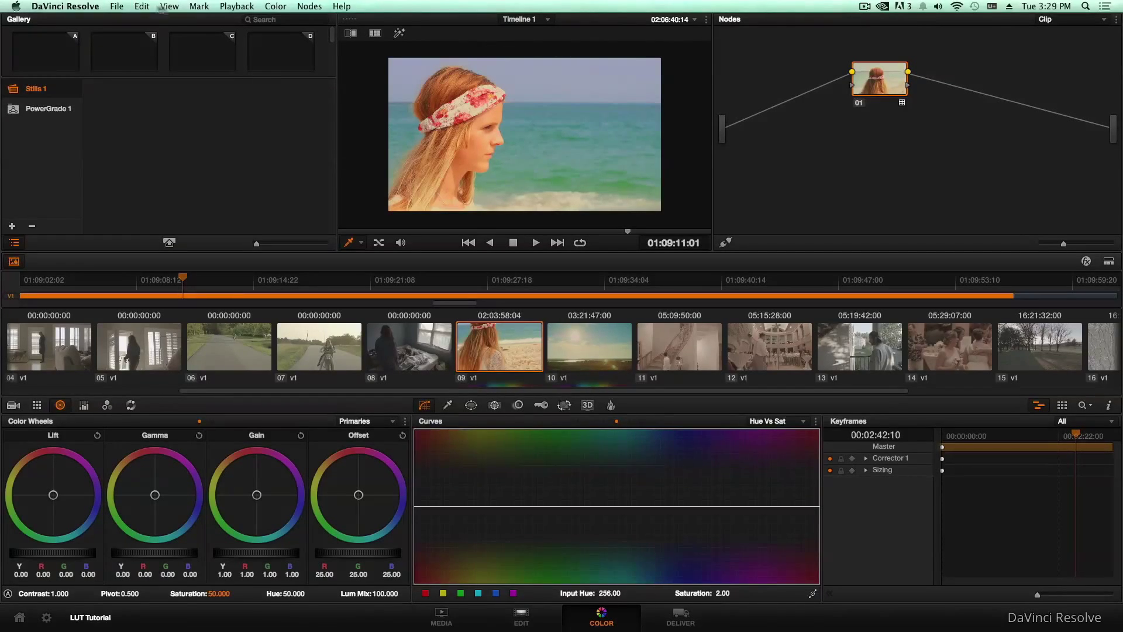
{"action": "left_click", "coordinate": [307, 7]}
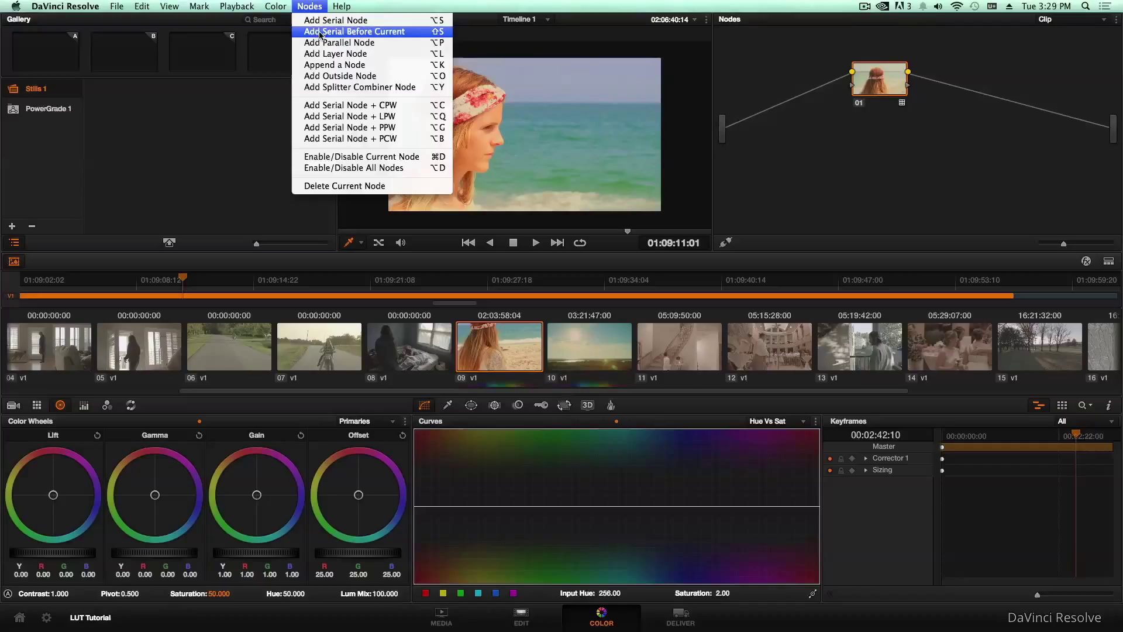
{"action": "left_click", "coordinate": [316, 31]}
{"action": "left_click_drag", "start_coordinate": [866, 157], "coordinate": [774, 88]}
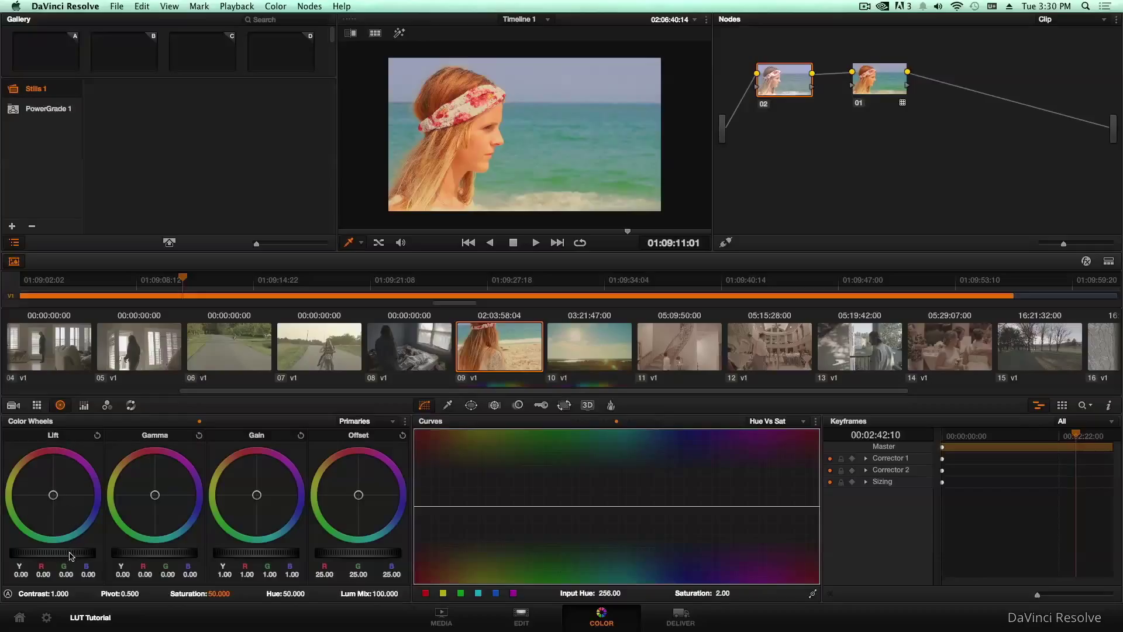
{"action": "left_click_drag", "start_coordinate": [70, 556], "coordinate": [24, 553]}
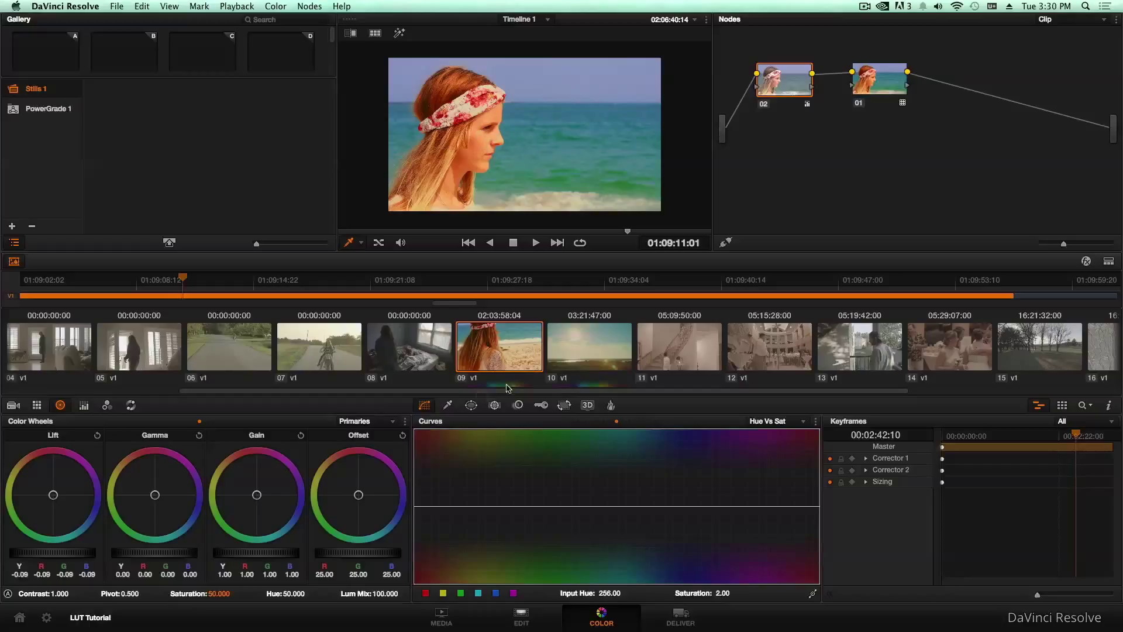
{"action": "left_click", "coordinate": [629, 421]}
{"action": "left_click", "coordinate": [579, 422]}
{"action": "left_click", "coordinate": [589, 422]}
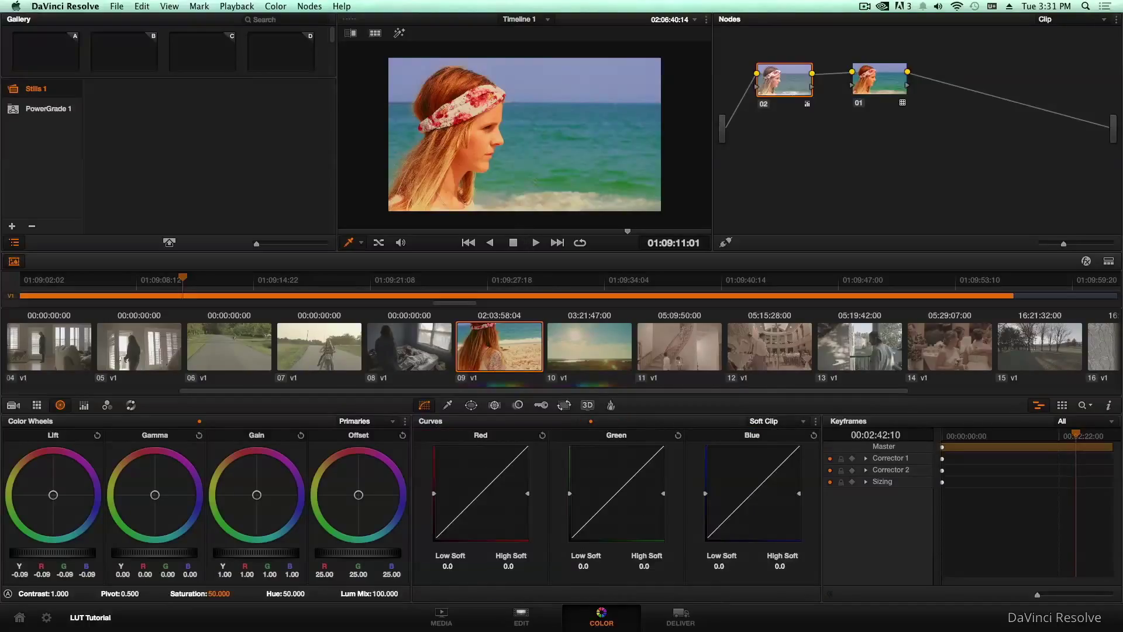
{"action": "left_click", "coordinate": [602, 422]}
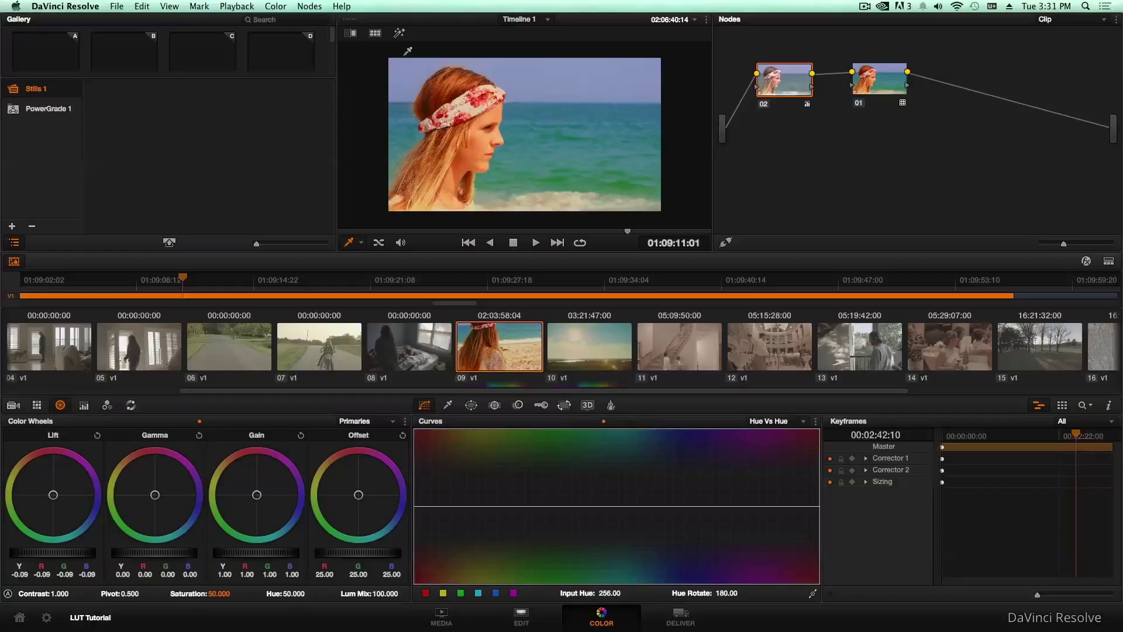
{"action": "left_click", "coordinate": [362, 243]}
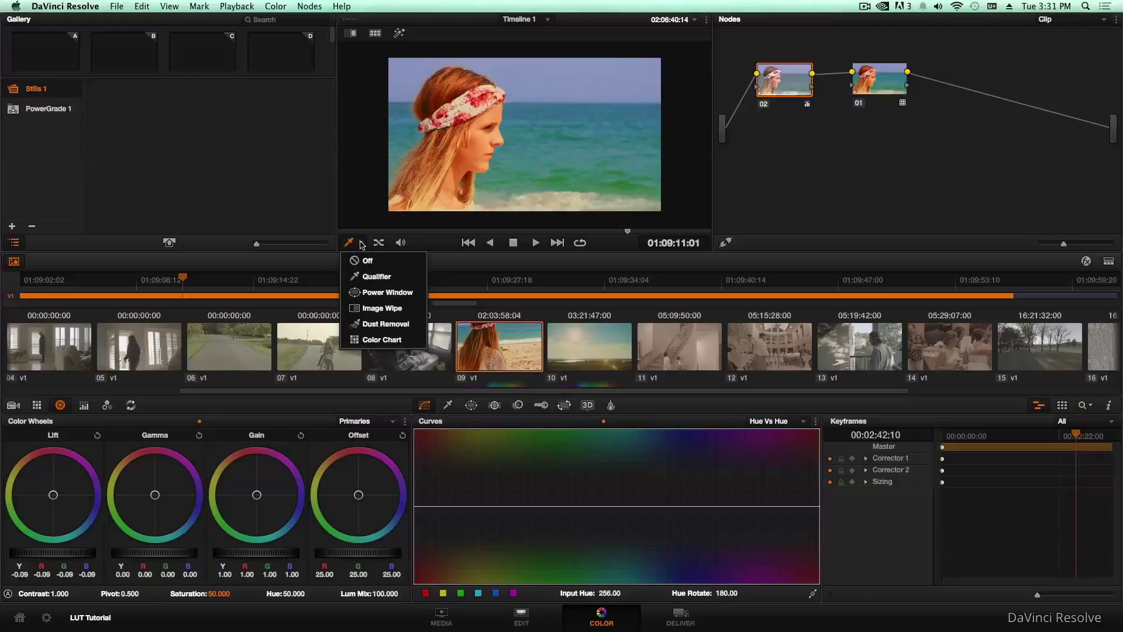
{"action": "left_click", "coordinate": [374, 277]}
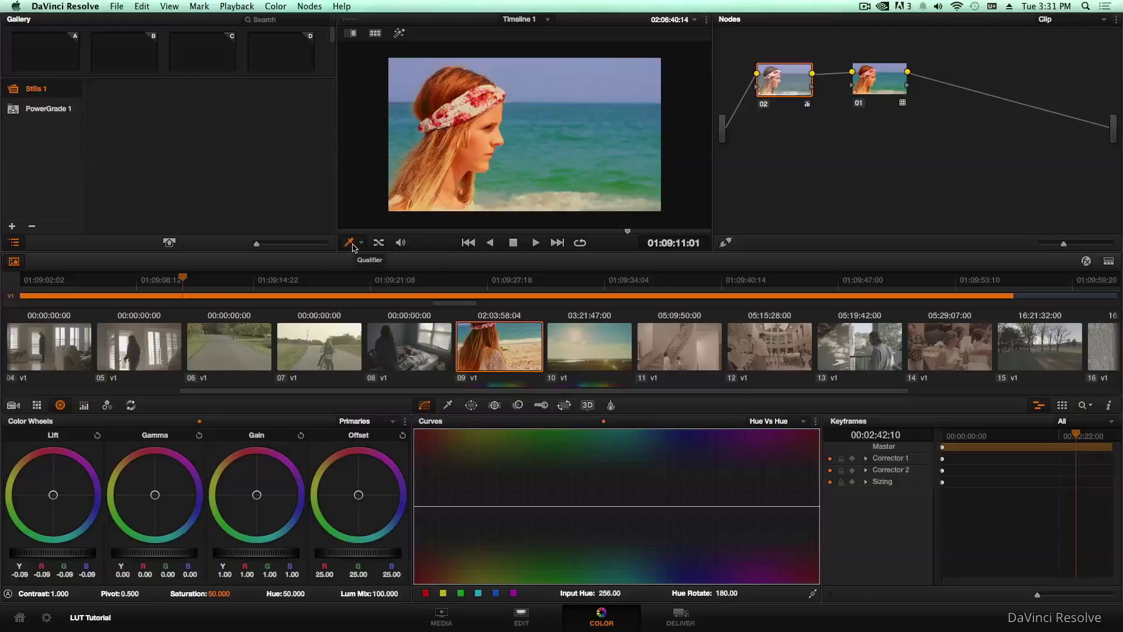
{"action": "left_click", "coordinate": [482, 141]}
{"action": "right_click", "coordinate": [447, 507]}
{"action": "right_click", "coordinate": [431, 507]}
{"action": "right_click", "coordinate": [416, 507]}
On node 02's Hue Vs Sat curve, sample the skin tone, anchor the blue-green range, and pull the skin-tone point's saturation down to 0.07
{"action": "left_click", "coordinate": [616, 421]}
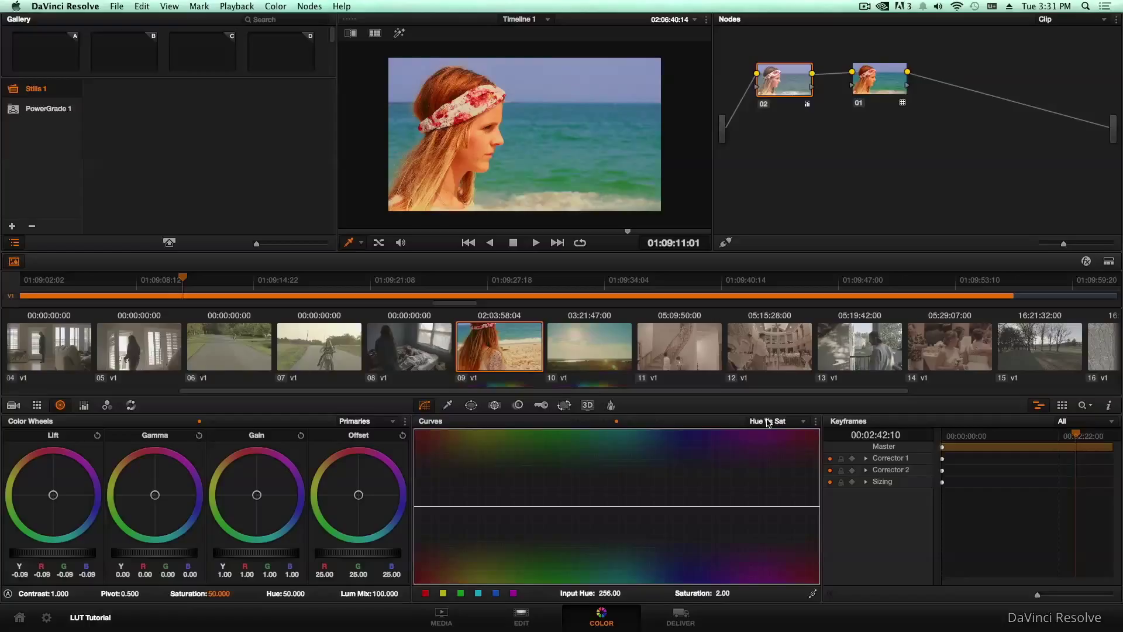
{"action": "left_click", "coordinate": [484, 140]}
{"action": "right_click", "coordinate": [447, 507]}
{"action": "left_click", "coordinate": [622, 506]}
{"action": "mouse_move", "coordinate": [622, 507]}
{"action": "left_mouse_down"}
{"action": "mouse_move", "coordinate": [634, 471]}
{"action": "mouse_move", "coordinate": [634, 538]}
{"action": "mouse_move", "coordinate": [634, 485]}
{"action": "mouse_move", "coordinate": [629, 531]}
{"action": "mouse_move", "coordinate": [621, 506]}
{"action": "left_mouse_up"}
{"action": "left_click", "coordinate": [592, 115]}
{"action": "right_click", "coordinate": [622, 508]}
{"action": "mouse_move", "coordinate": [430, 507]}
{"action": "left_mouse_down"}
{"action": "mouse_move", "coordinate": [425, 555]}
{"action": "mouse_move", "coordinate": [429, 508]}
{"action": "left_mouse_up"}
{"action": "left_click_drag", "start_coordinate": [428, 510], "coordinate": [428, 578]}
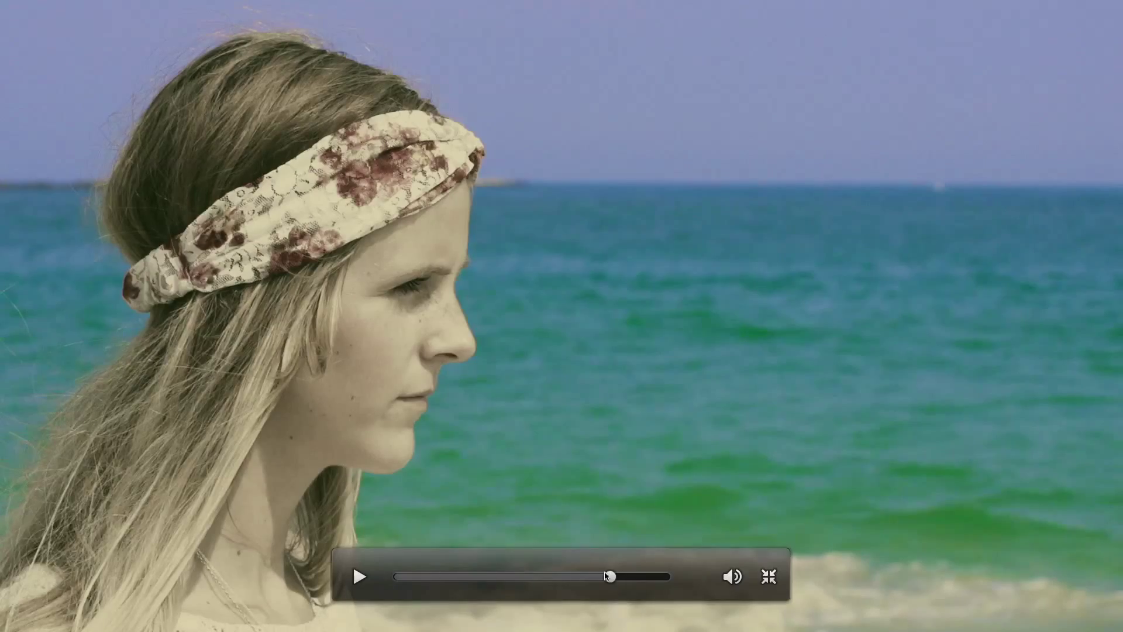
Check other frames full screen, set the playhead to 01:09:10:20, and raise the skin-tone point's saturation to 0.48
{"action": "mouse_move", "coordinate": [606, 576]}
{"action": "left_mouse_down"}
{"action": "mouse_move", "coordinate": [509, 577]}
{"action": "mouse_move", "coordinate": [584, 576]}
{"action": "left_mouse_up"}
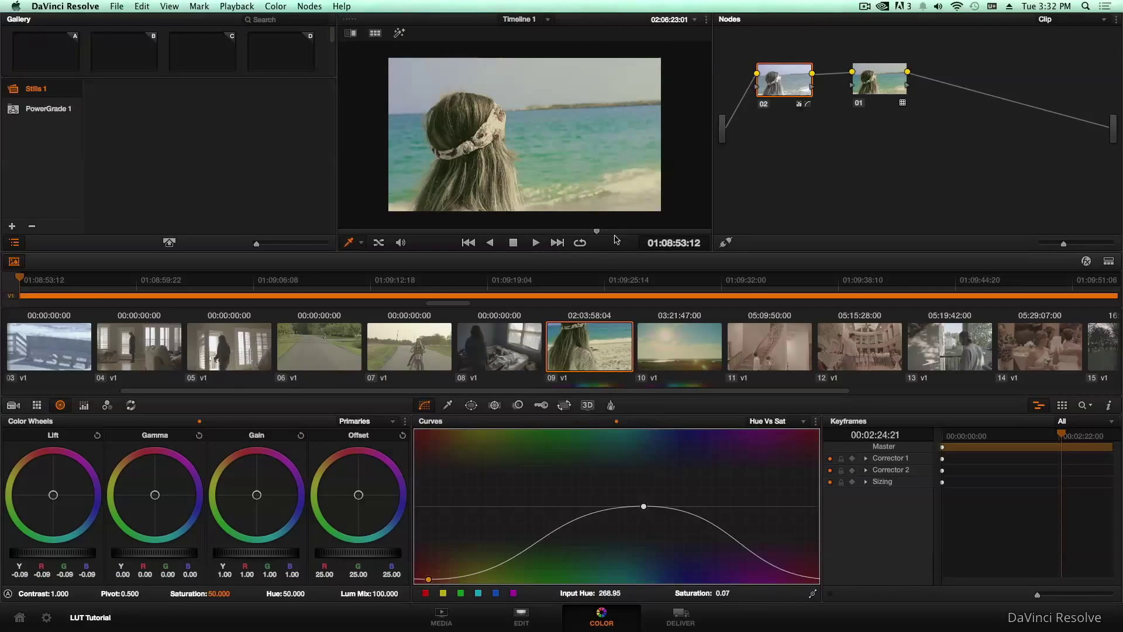
{"action": "left_click_drag", "start_coordinate": [618, 237], "coordinate": [627, 232]}
{"action": "left_click_drag", "start_coordinate": [427, 580], "coordinate": [435, 550]}
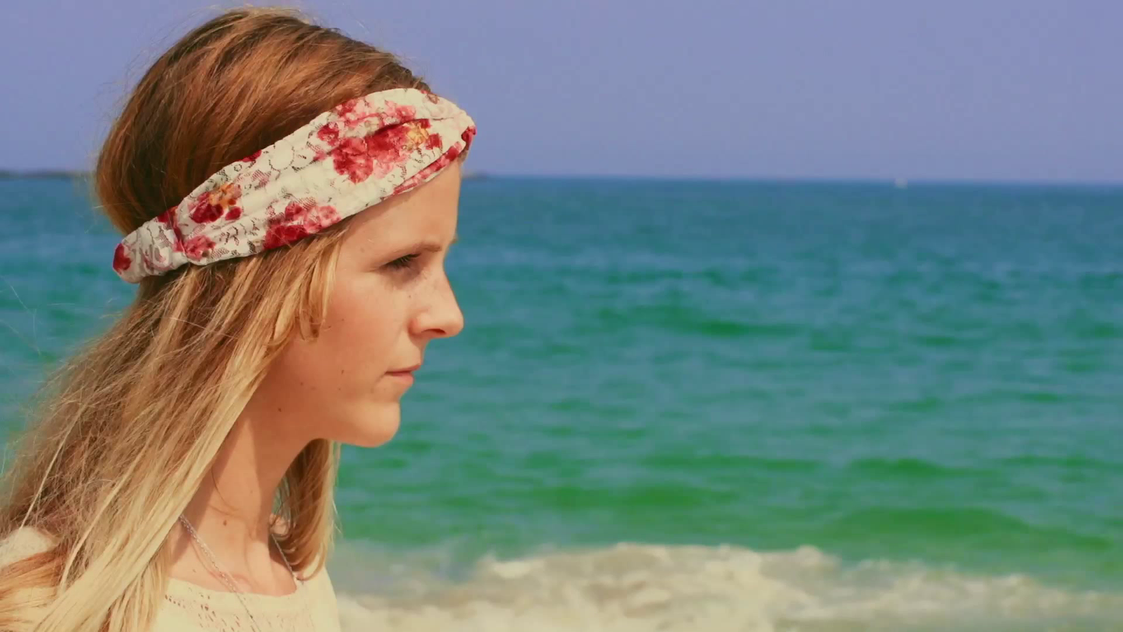
{"action": "mouse_move", "coordinate": [642, 213]}
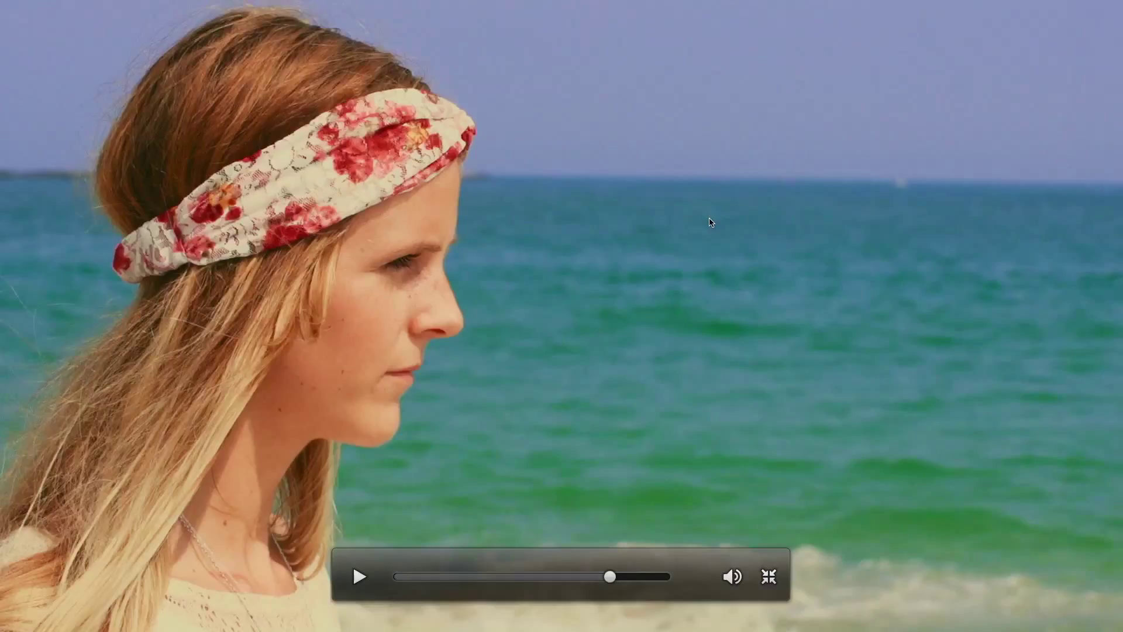
{"action": "key", "text": "Escape"}
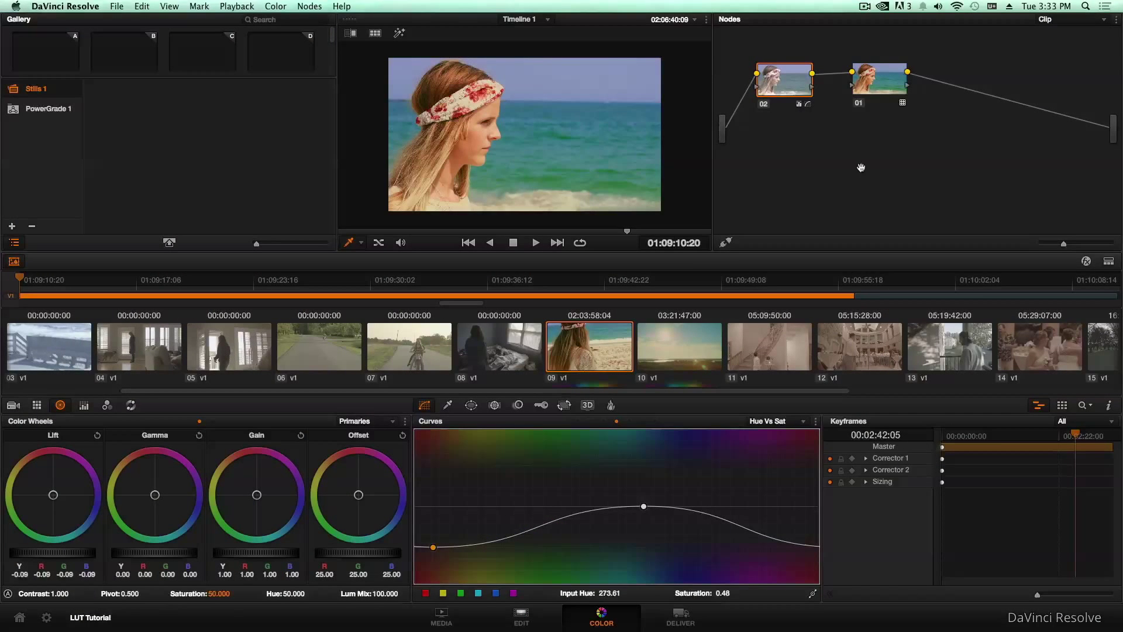
Generate a 3D LUT from graded clip 09 and save it as Moonrise_FS100_WarmDesat in the Movie LUT folder
{"action": "right_click", "coordinate": [592, 350]}
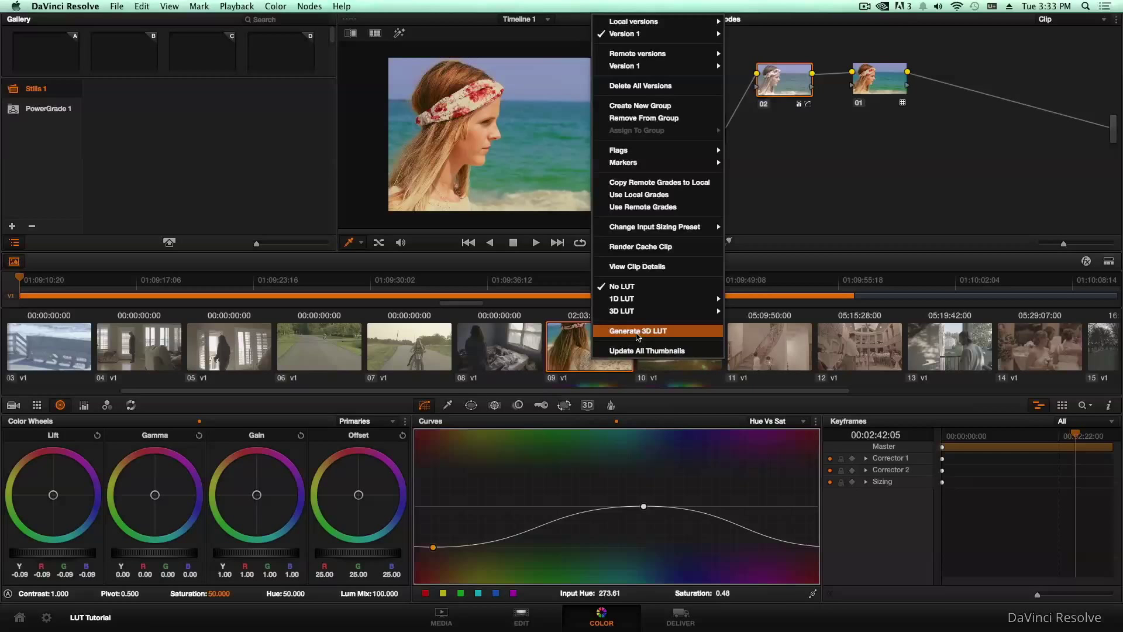
{"action": "left_click", "coordinate": [637, 331]}
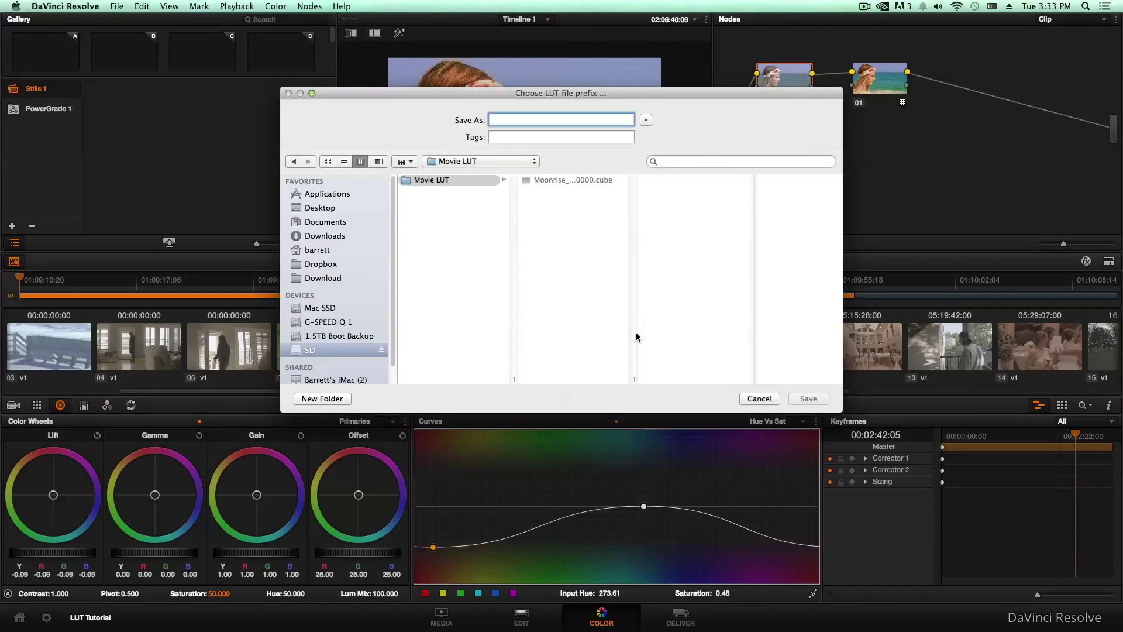
{"action": "left_click", "coordinate": [404, 179]}
{"action": "left_click", "coordinate": [521, 121]}
{"action": "type", "text": "Moonr"}
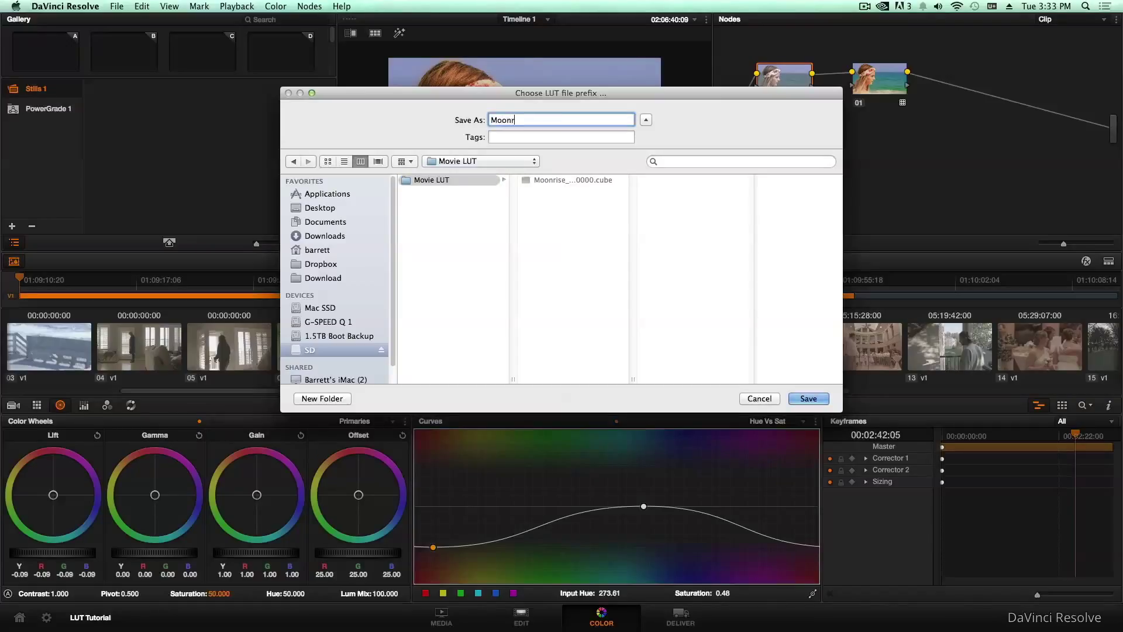
{"action": "type", "text": "ise_"}
{"action": "left_click_drag", "start_coordinate": [632, 379], "coordinate": [720, 374]}
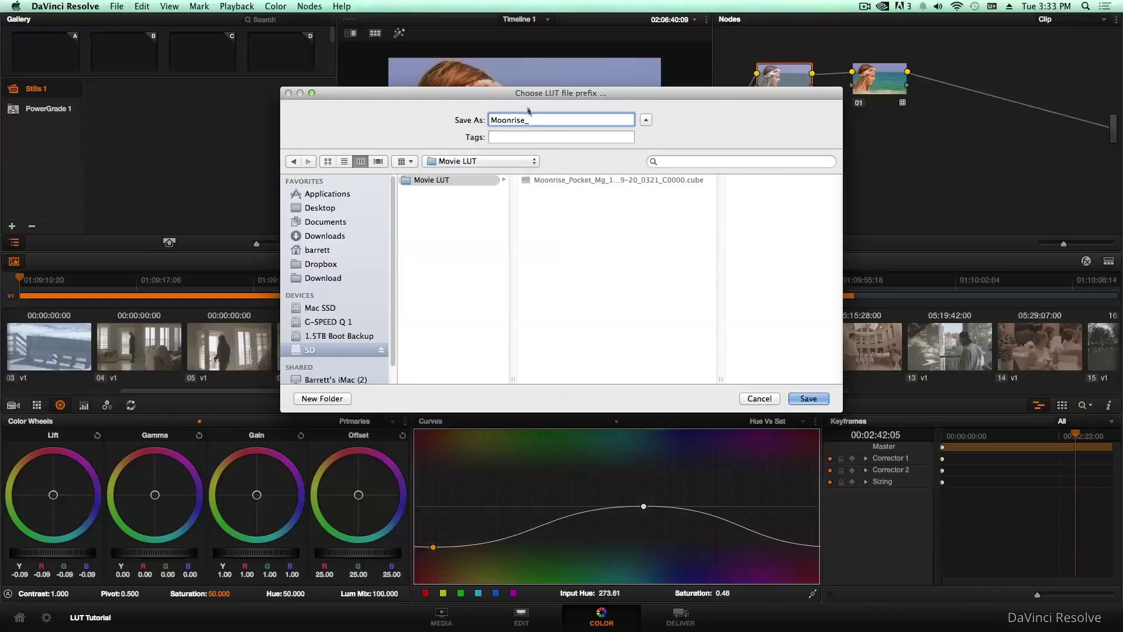
{"action": "type", "text": "FS100_WarmDesat"}
{"action": "left_click_drag", "start_coordinate": [721, 380], "coordinate": [786, 379]}
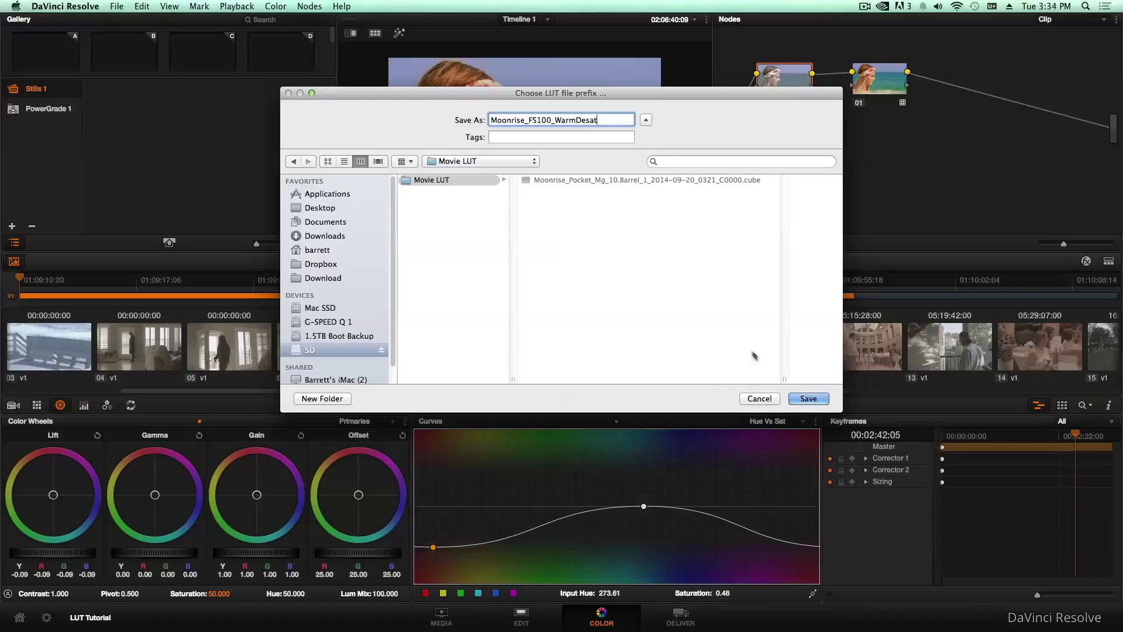
{"action": "left_click_drag", "start_coordinate": [786, 381], "coordinate": [678, 380]}
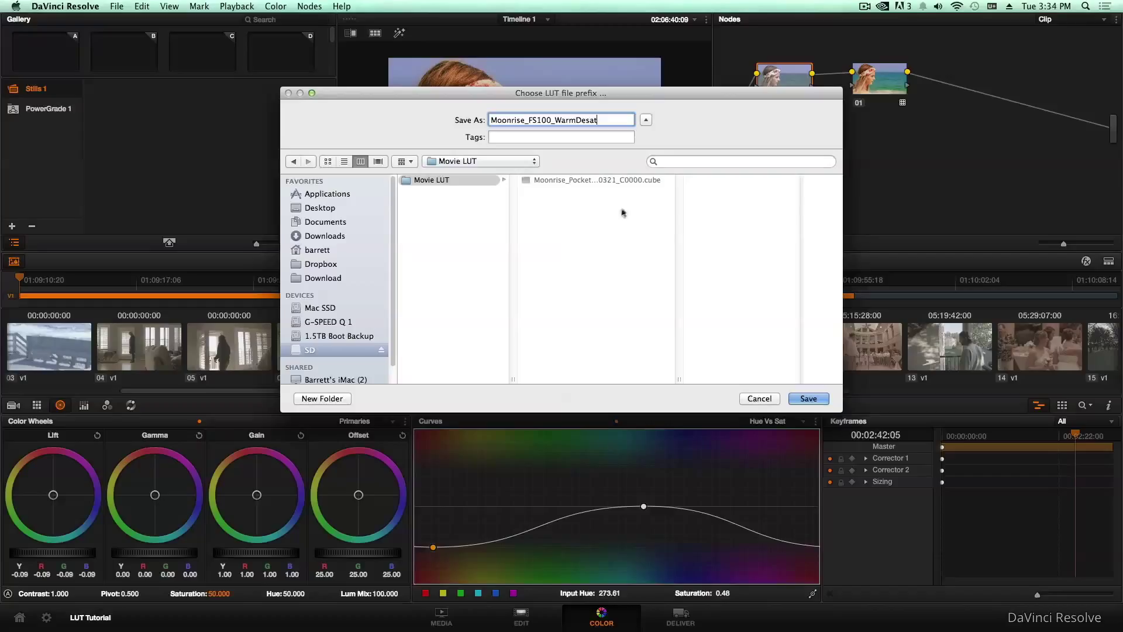
{"action": "left_click", "coordinate": [815, 402]}
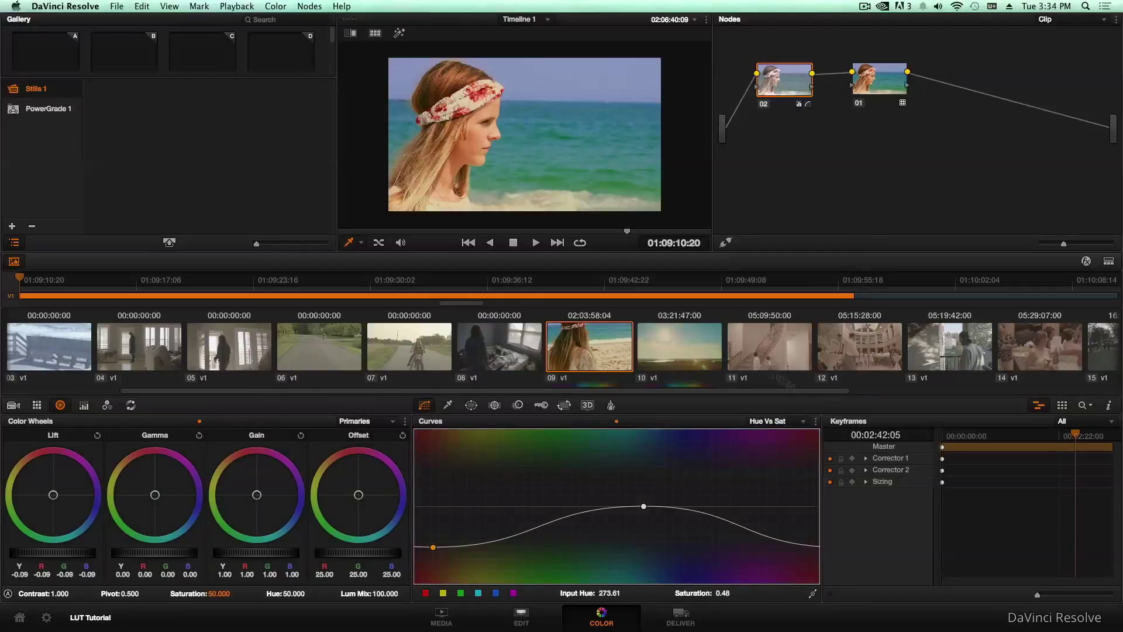